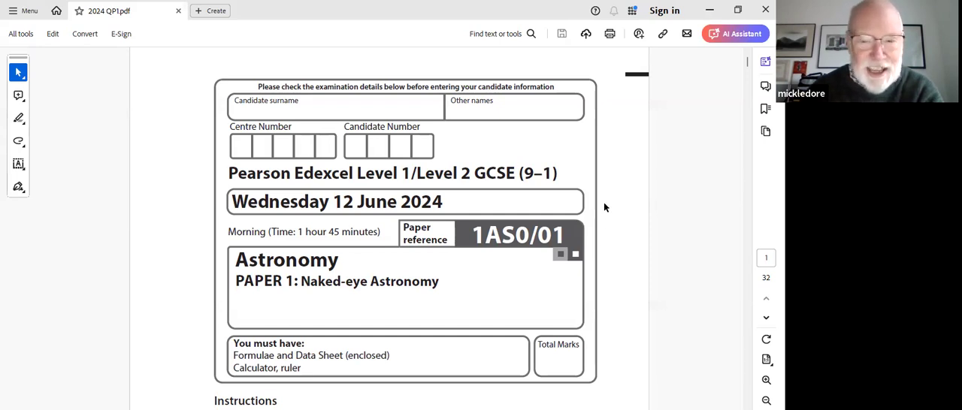
scroll(605, 207, down, 2)
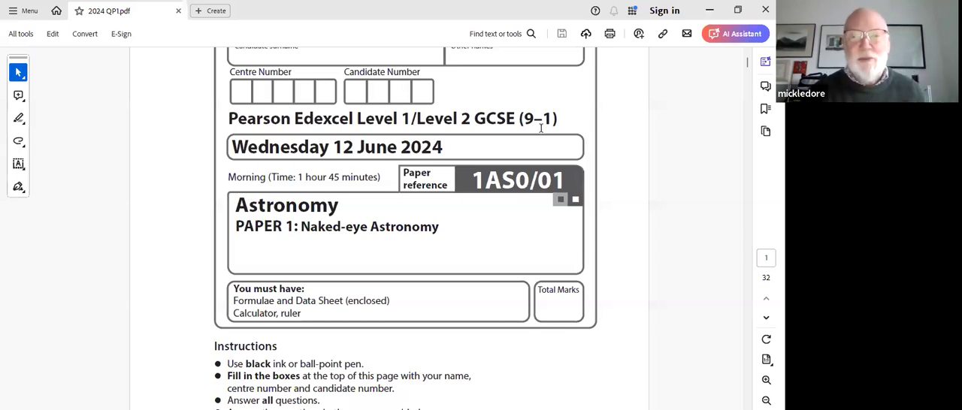
scroll(601, 141, down, 1)
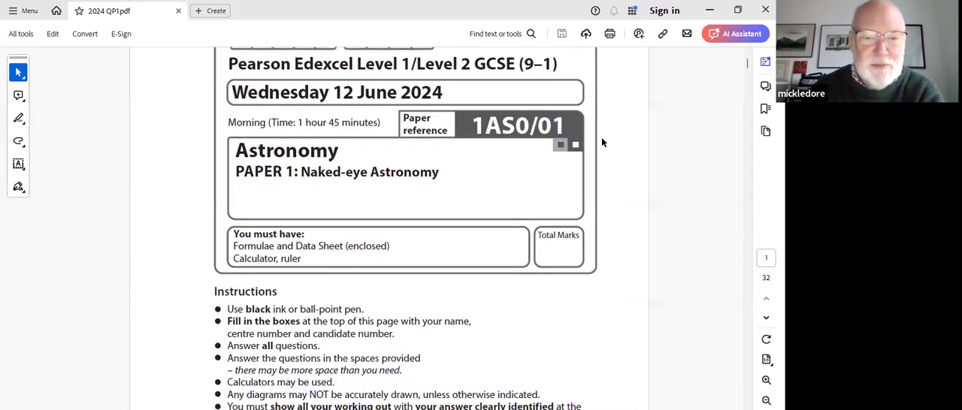
scroll(601, 141, down, 1)
scroll(601, 141, down, 1)
scroll(601, 141, down, 1)
scroll(601, 141, down, 1)
scroll(601, 142, down, 1)
scroll(603, 142, down, 1)
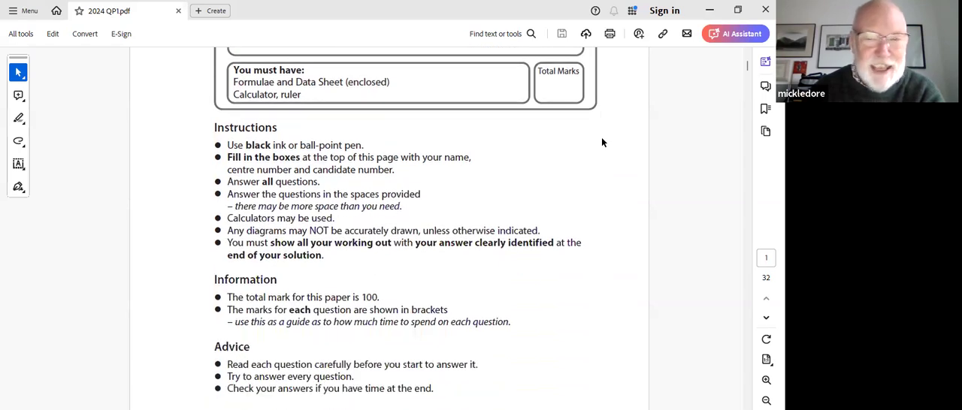
scroll(602, 143, down, 1)
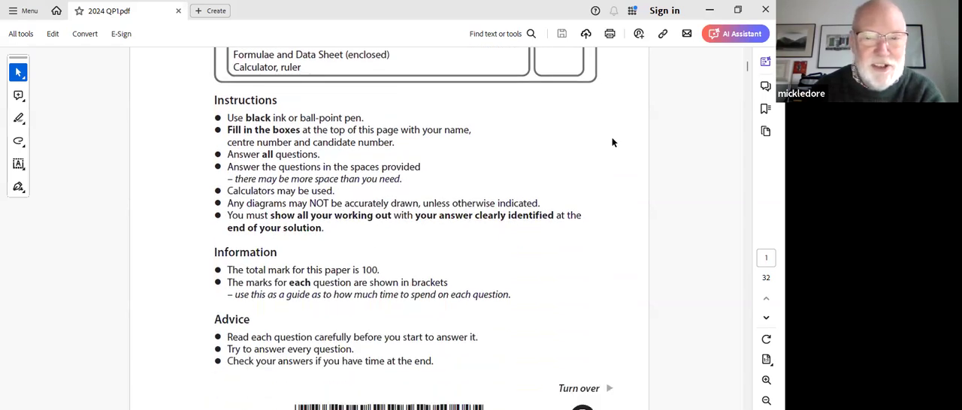
scroll(613, 142, down, 1)
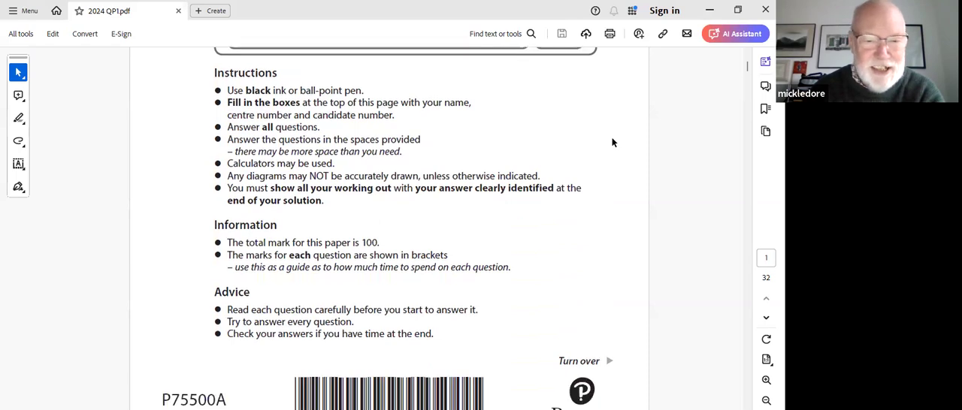
scroll(612, 142, down, 1)
scroll(613, 142, down, 1)
scroll(612, 142, down, 1)
scroll(612, 142, down, 1)
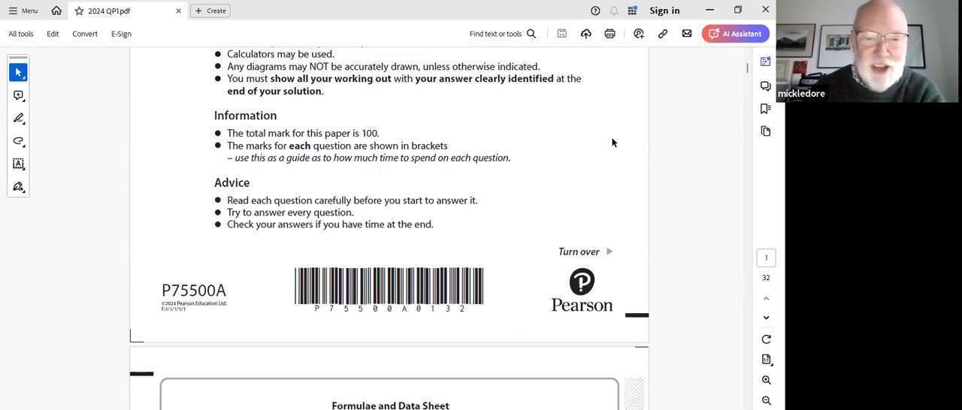
scroll(612, 142, down, 2)
scroll(613, 142, down, 1)
scroll(613, 142, down, 2)
scroll(612, 142, down, 1)
scroll(613, 144, down, 1)
scroll(613, 144, down, 1)
scroll(612, 144, down, 2)
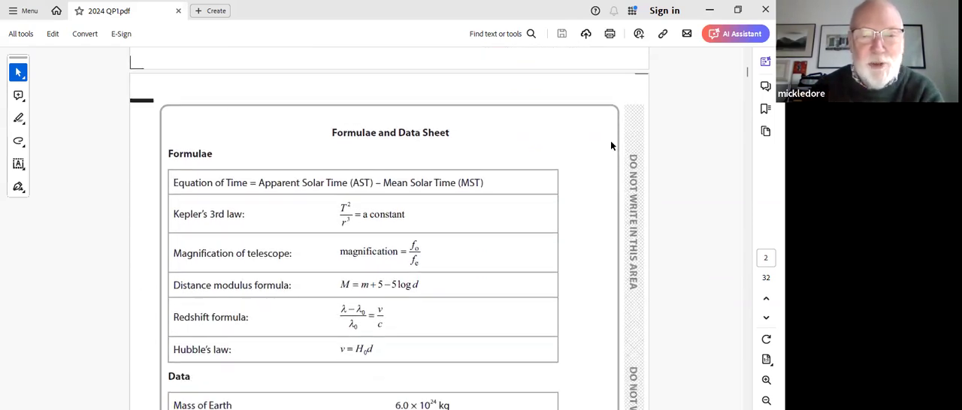
scroll(612, 144, down, 1)
scroll(611, 145, down, 1)
scroll(612, 145, down, 1)
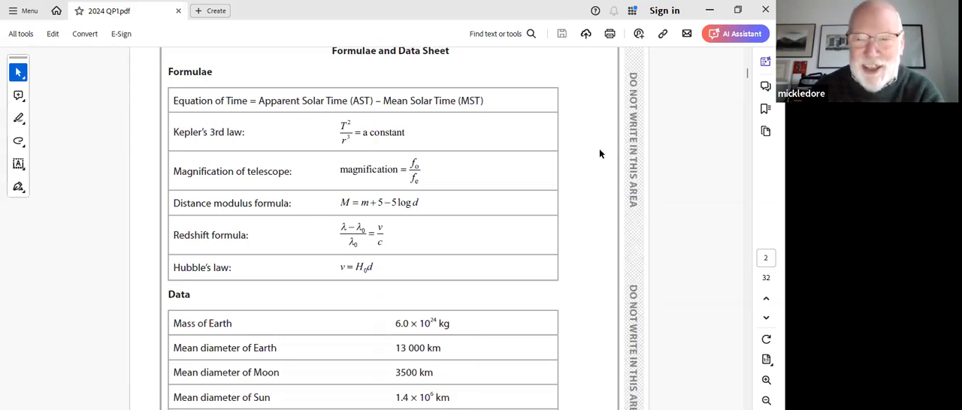
scroll(601, 155, down, 1)
scroll(599, 156, down, 1)
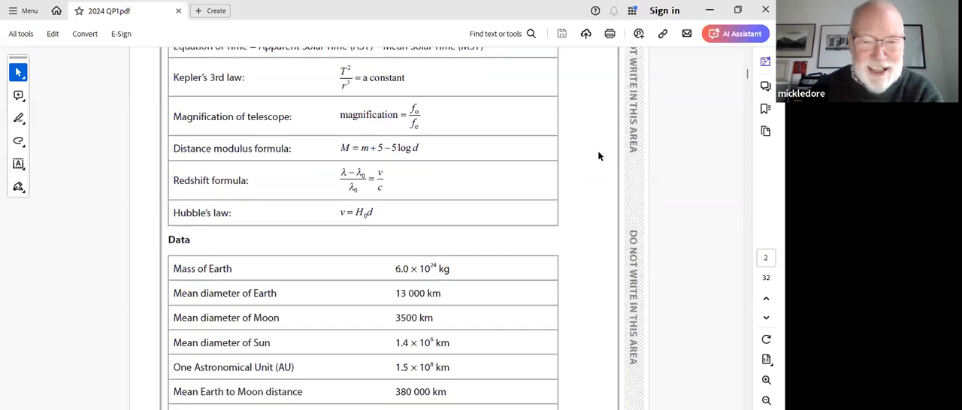
scroll(599, 157, down, 1)
scroll(599, 157, down, 1)
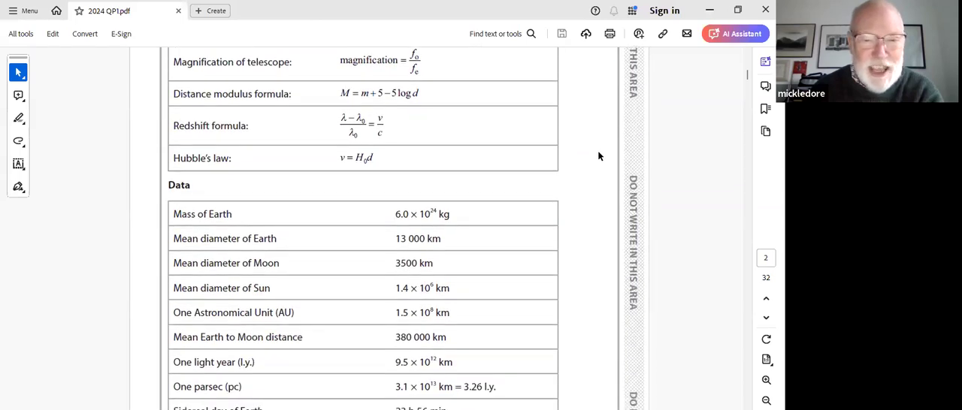
scroll(600, 156, down, 1)
scroll(600, 156, down, 1)
scroll(600, 156, down, 1)
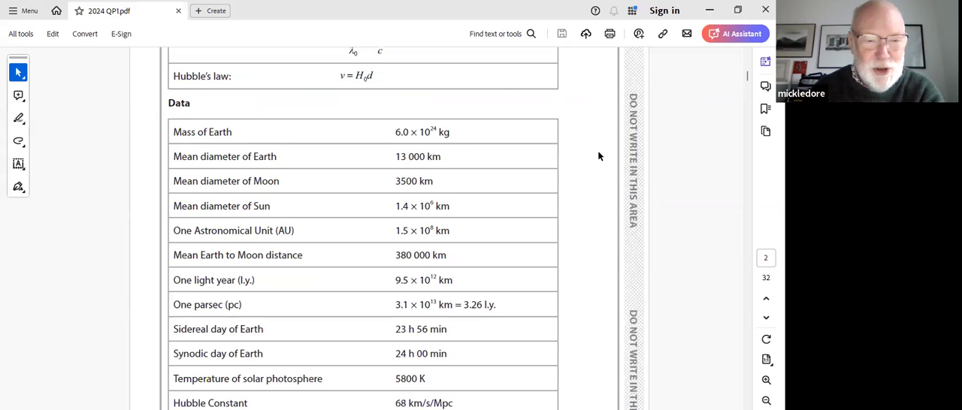
scroll(599, 156, down, 1)
scroll(600, 156, down, 1)
scroll(599, 156, down, 1)
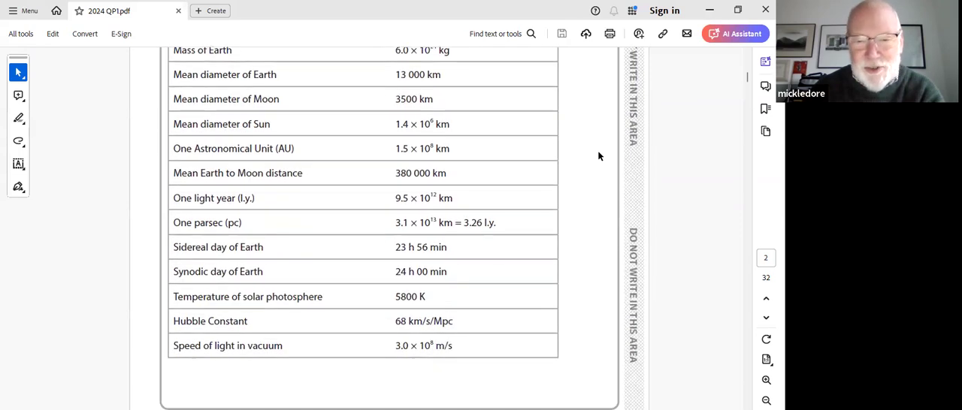
scroll(600, 157, down, 1)
scroll(600, 156, down, 1)
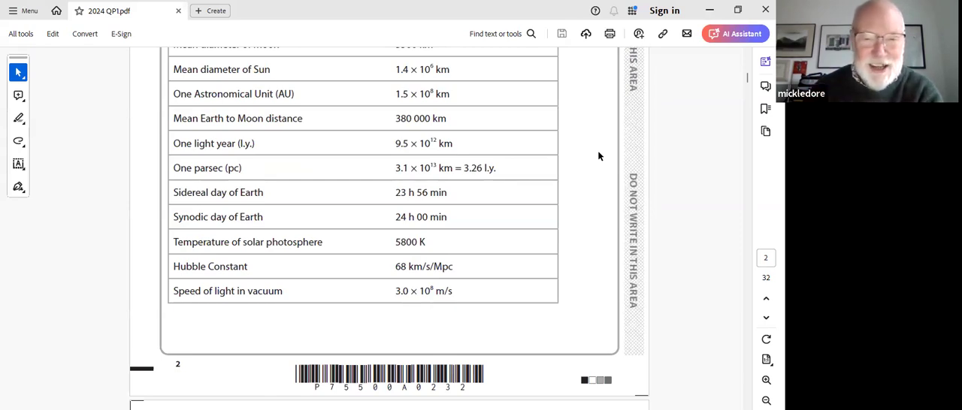
scroll(587, 152, down, 1)
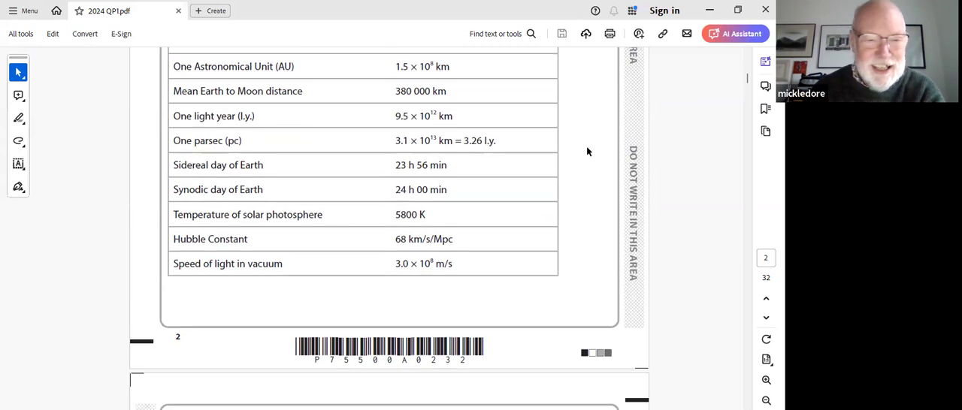
scroll(588, 152, down, 2)
scroll(588, 152, down, 1)
scroll(587, 152, down, 2)
scroll(588, 152, down, 2)
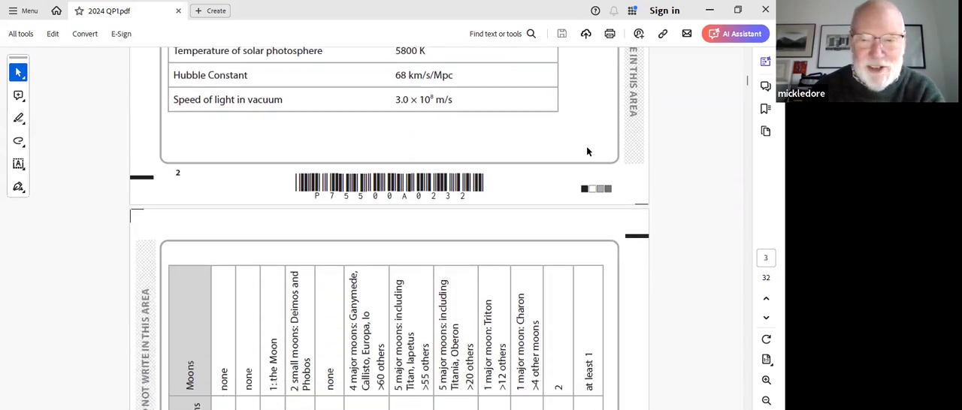
scroll(588, 152, down, 3)
scroll(588, 152, down, 2)
scroll(588, 152, down, 2)
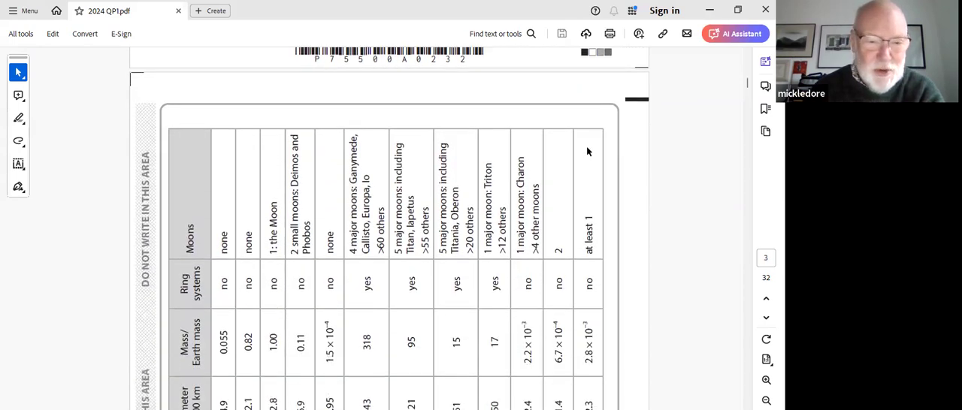
scroll(587, 152, down, 2)
scroll(587, 152, down, 2)
scroll(588, 152, down, 2)
scroll(587, 152, down, 2)
scroll(588, 152, down, 1)
scroll(588, 146, down, 2)
scroll(587, 146, down, 1)
scroll(587, 147, down, 1)
scroll(588, 146, down, 1)
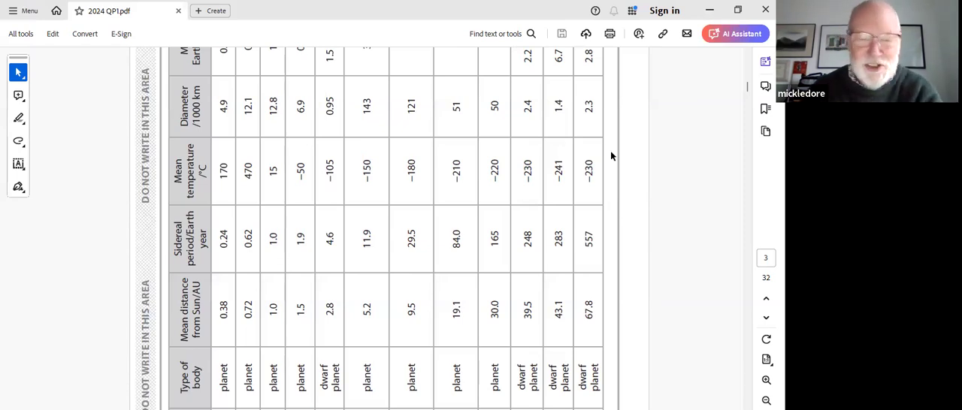
scroll(612, 156, down, 2)
scroll(612, 156, down, 2)
scroll(612, 156, down, 2)
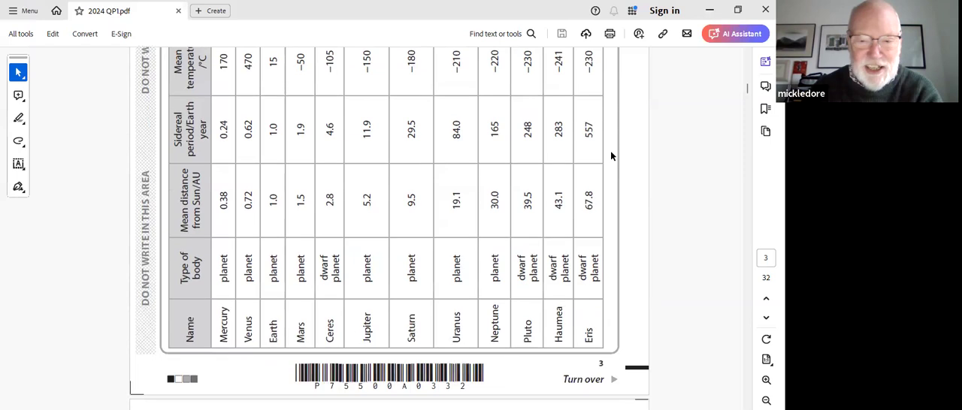
scroll(611, 157, down, 2)
scroll(612, 157, down, 2)
scroll(612, 156, down, 2)
scroll(612, 156, down, 2)
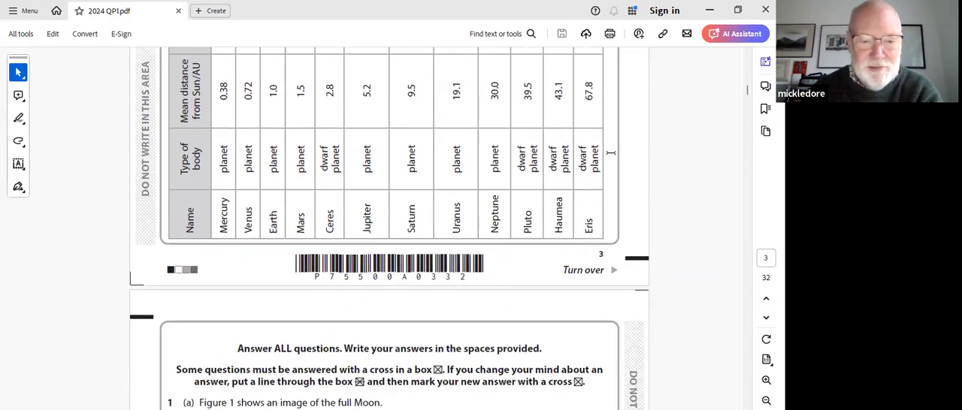
scroll(611, 156, down, 2)
scroll(612, 154, down, 2)
scroll(611, 154, down, 2)
scroll(612, 154, down, 2)
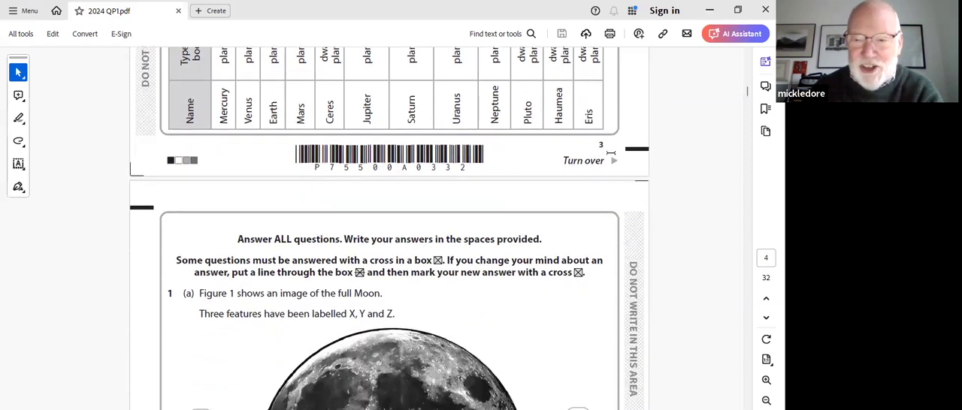
scroll(612, 154, down, 2)
scroll(611, 157, down, 2)
scroll(612, 156, down, 2)
scroll(611, 156, down, 2)
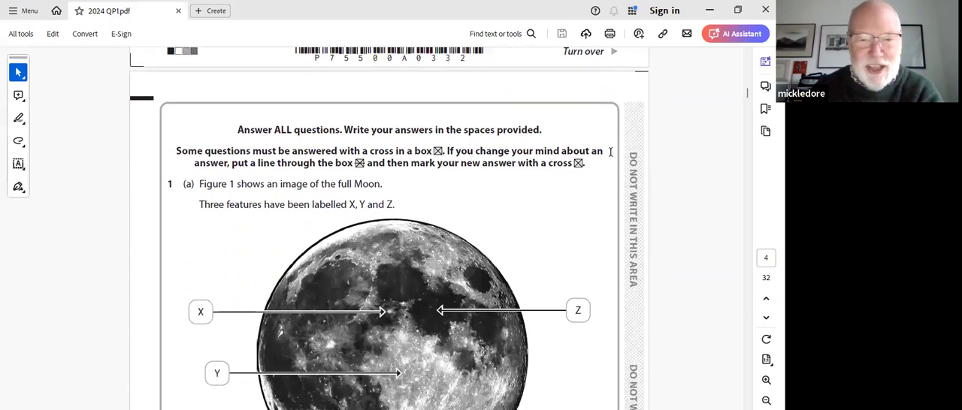
scroll(612, 156, down, 2)
scroll(611, 156, down, 1)
scroll(612, 157, down, 1)
scroll(612, 156, down, 1)
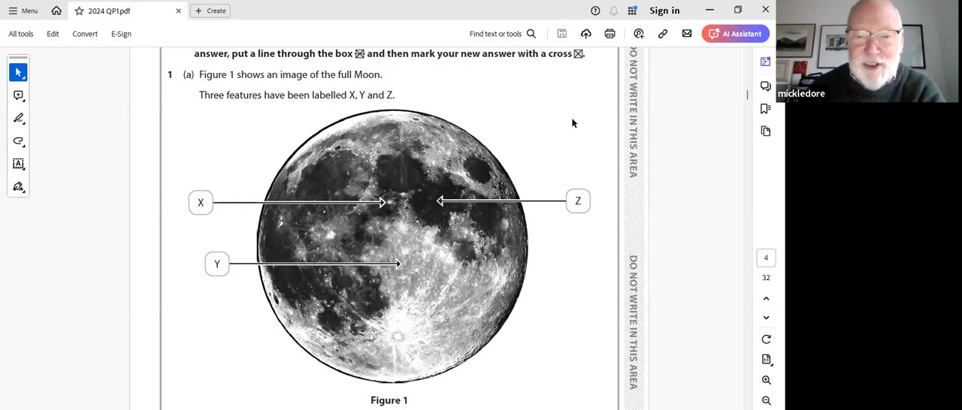
scroll(573, 123, down, 1)
scroll(572, 123, down, 1)
scroll(573, 124, down, 1)
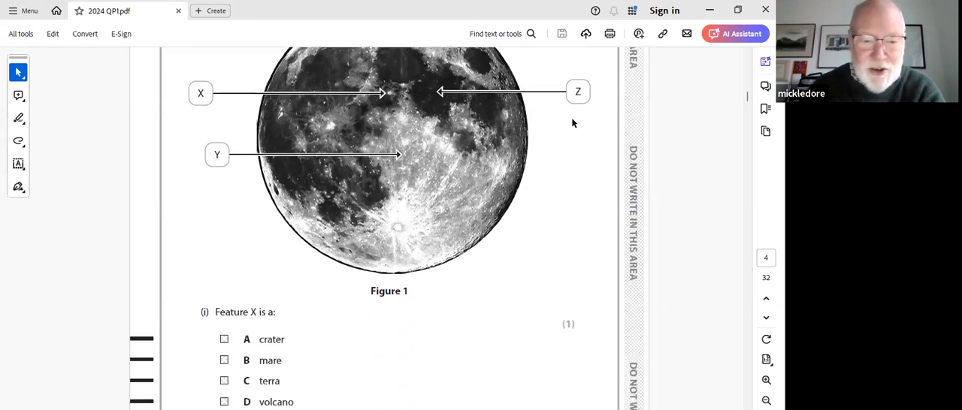
scroll(572, 123, down, 2)
scroll(572, 123, down, 1)
scroll(572, 123, down, 1)
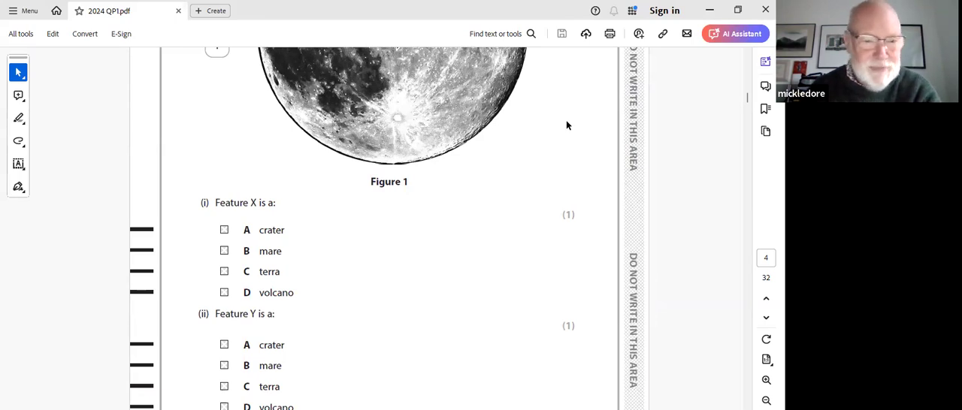
scroll(567, 125, down, 2)
scroll(566, 125, down, 2)
scroll(567, 125, down, 1)
scroll(566, 125, down, 1)
scroll(566, 121, down, 1)
scroll(567, 125, down, 1)
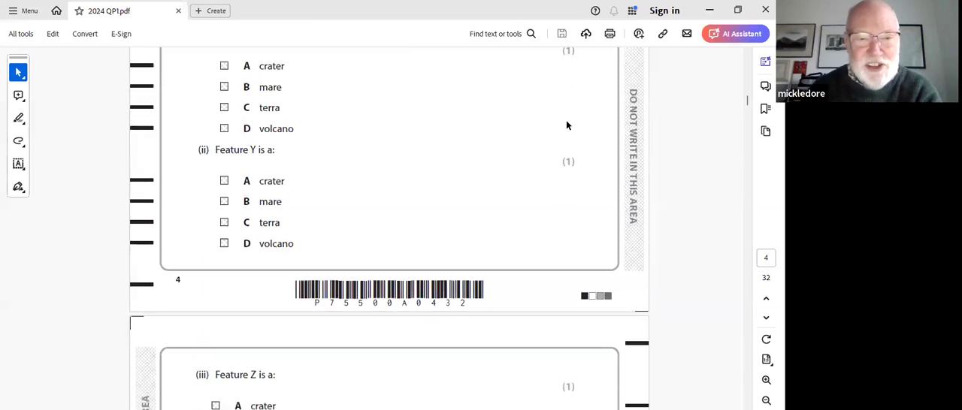
scroll(567, 124, down, 1)
scroll(567, 124, down, 1)
scroll(566, 120, down, 1)
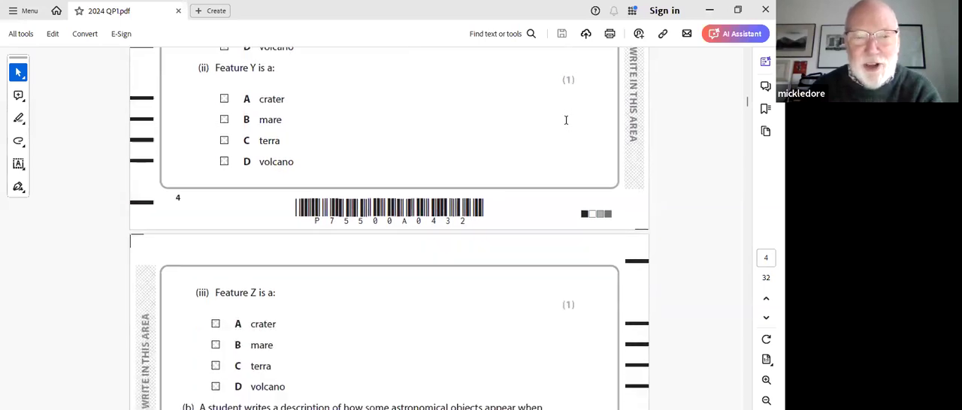
scroll(566, 124, down, 1)
scroll(566, 125, down, 1)
scroll(567, 125, down, 1)
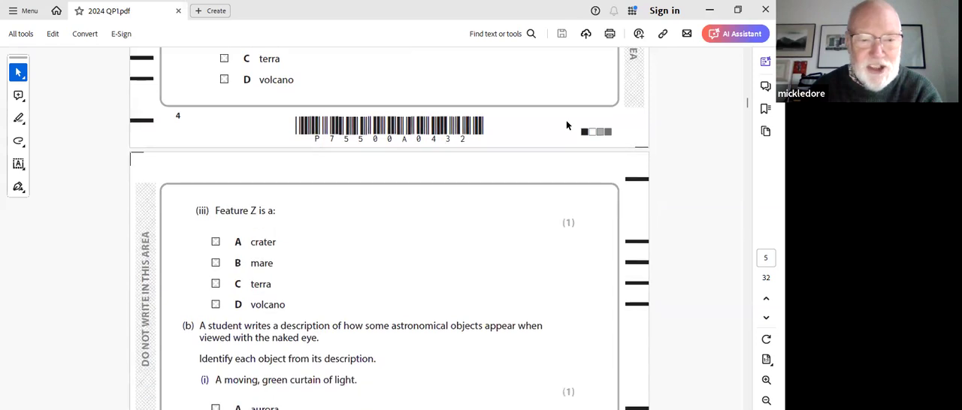
scroll(567, 124, down, 1)
scroll(566, 124, down, 1)
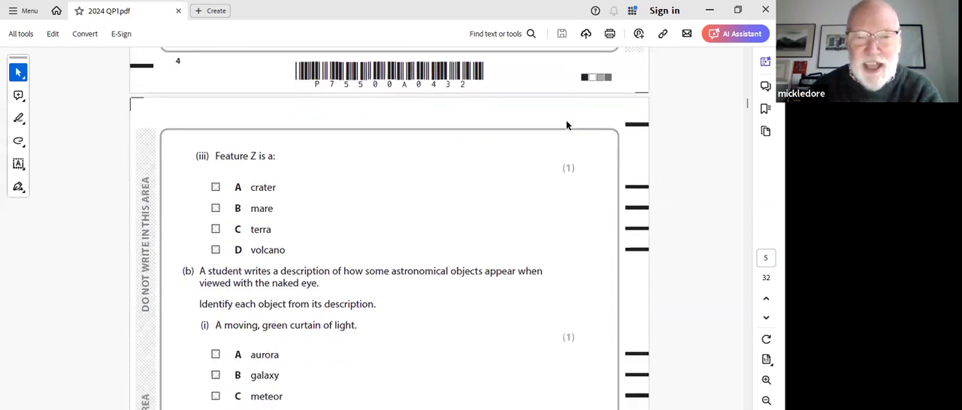
scroll(566, 125, down, 1)
scroll(567, 125, down, 1)
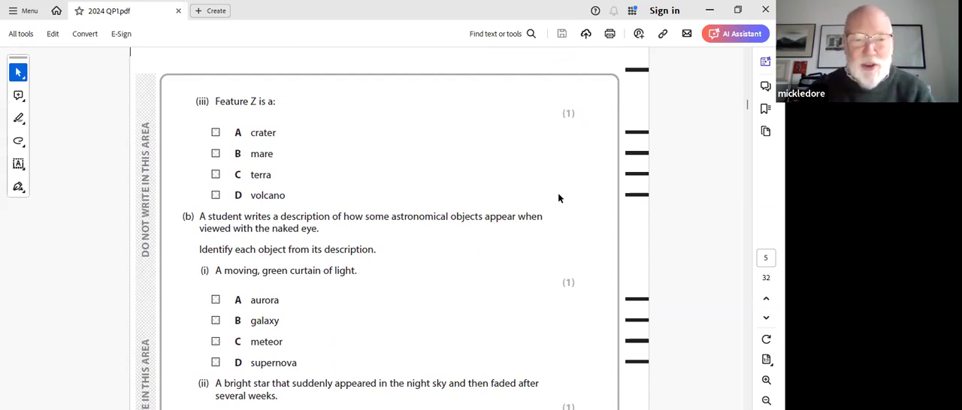
scroll(567, 204, down, 1)
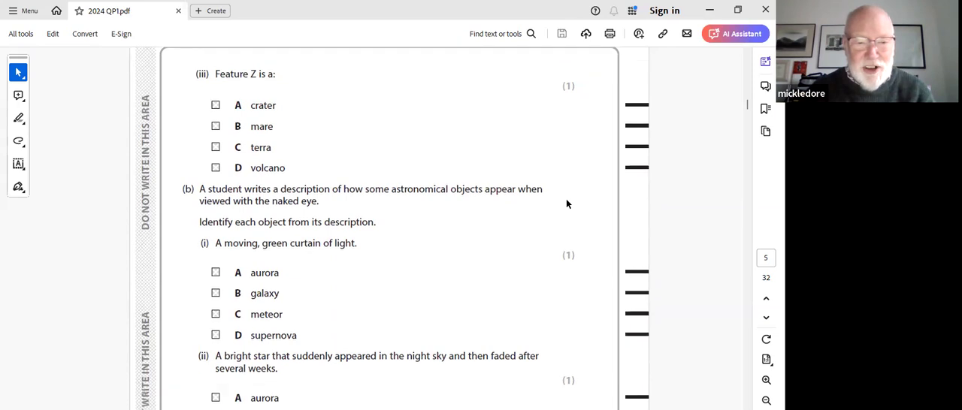
scroll(567, 204, down, 1)
scroll(568, 203, down, 1)
scroll(567, 204, down, 1)
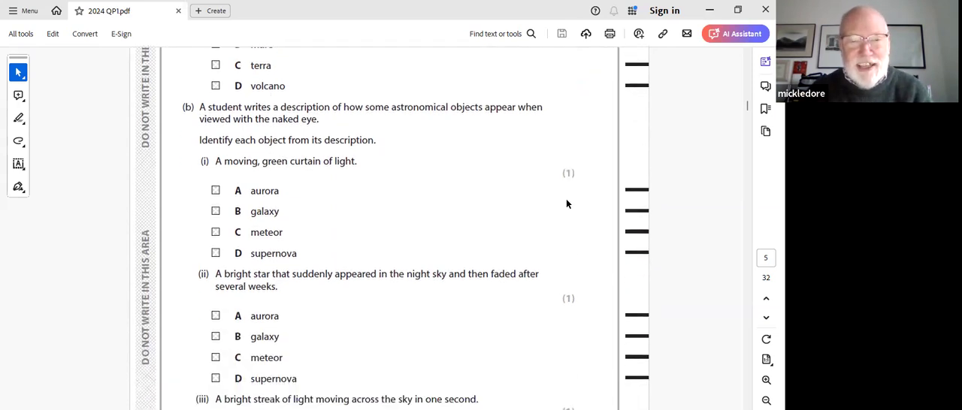
scroll(567, 204, down, 1)
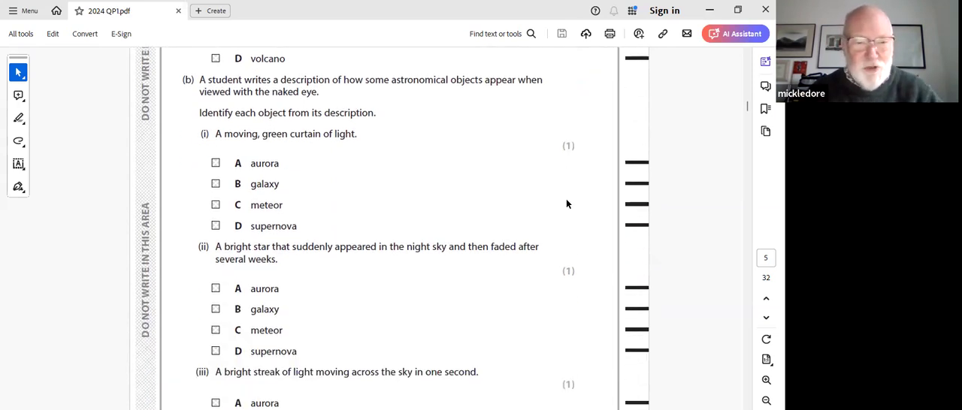
scroll(568, 203, down, 1)
scroll(567, 203, down, 1)
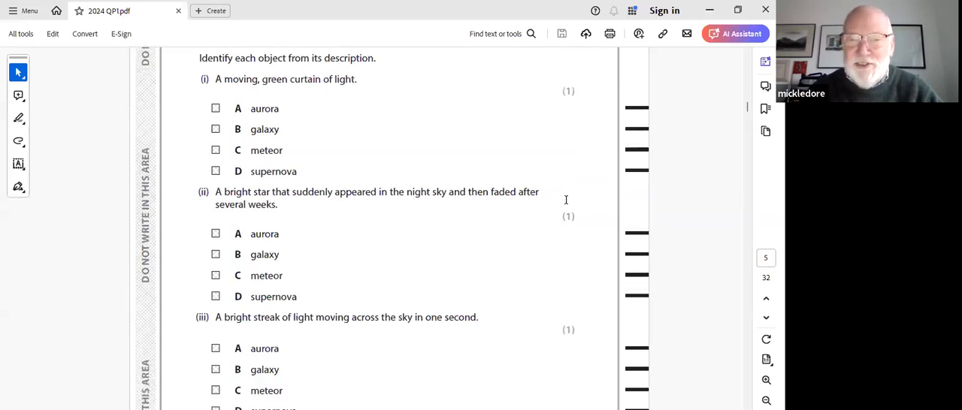
scroll(566, 200, down, 1)
scroll(566, 199, down, 1)
scroll(567, 203, down, 1)
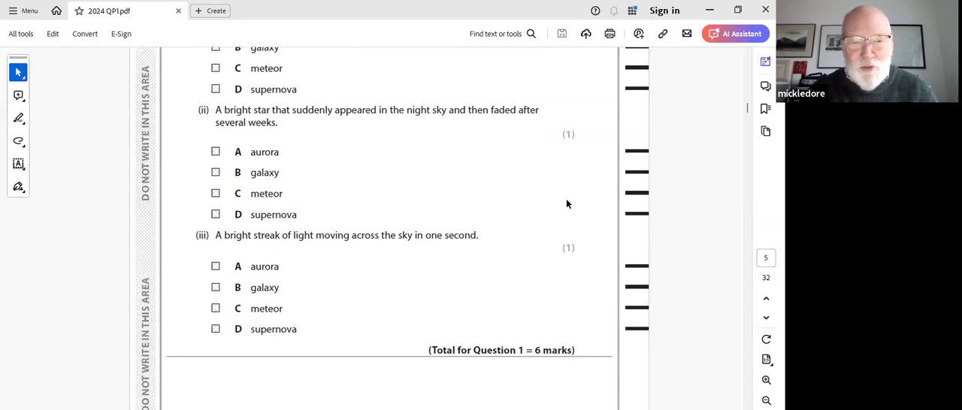
scroll(567, 203, down, 1)
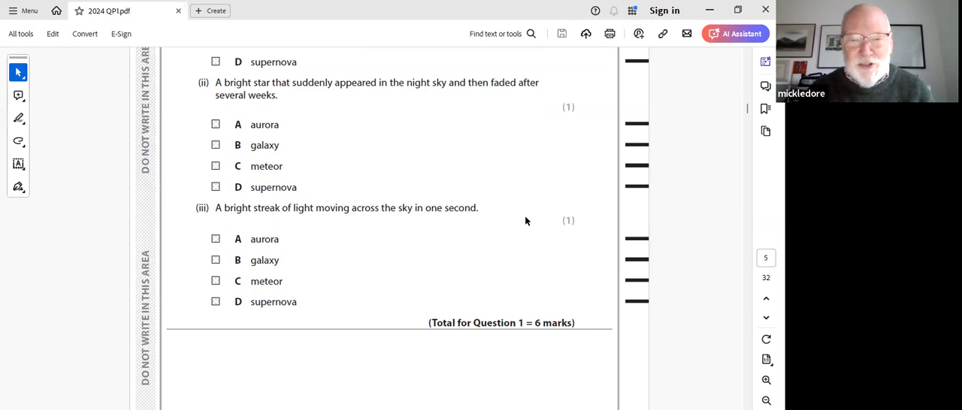
scroll(526, 220, down, 1)
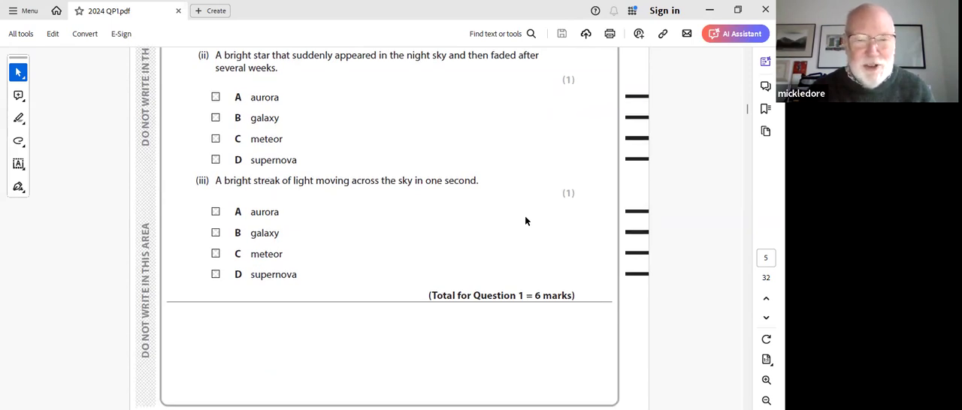
scroll(526, 220, down, 2)
scroll(526, 220, down, 1)
scroll(526, 221, down, 1)
scroll(525, 220, down, 1)
scroll(525, 220, down, 1)
scroll(526, 220, down, 1)
scroll(526, 220, down, 1)
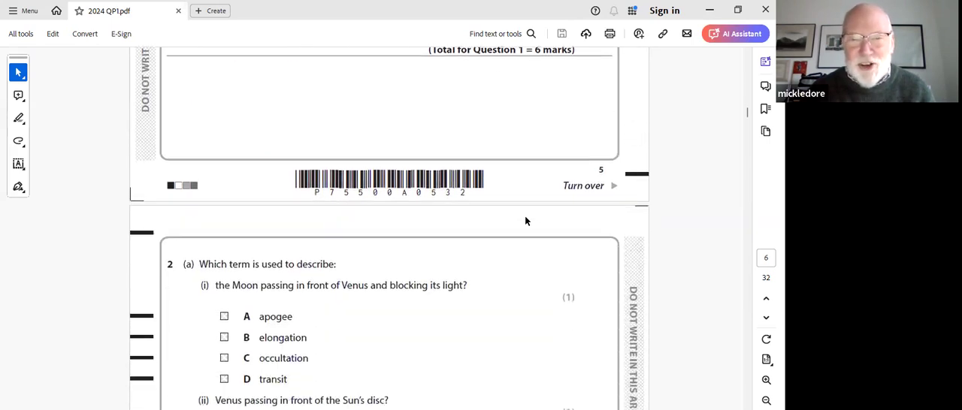
scroll(526, 220, down, 1)
scroll(526, 220, down, 1)
scroll(526, 220, down, 1)
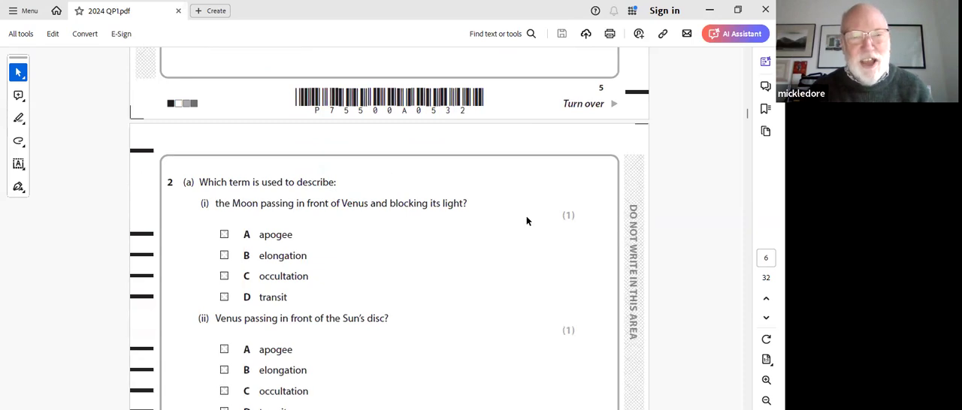
scroll(526, 220, down, 1)
scroll(526, 220, down, 1)
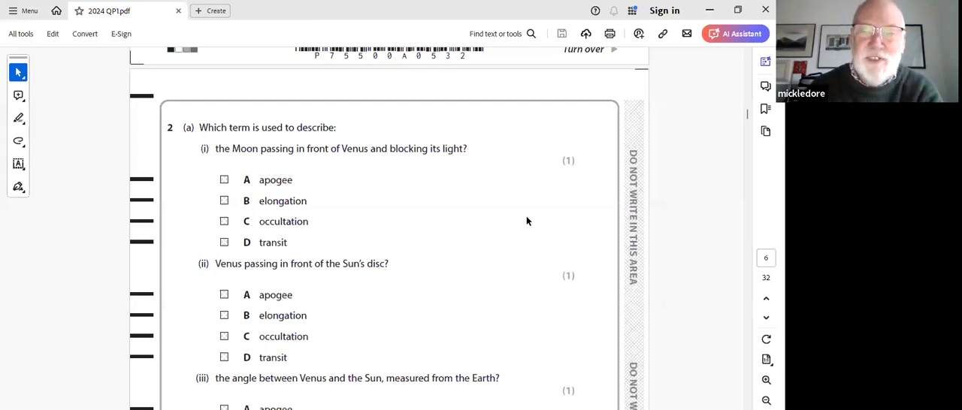
scroll(553, 222, down, 1)
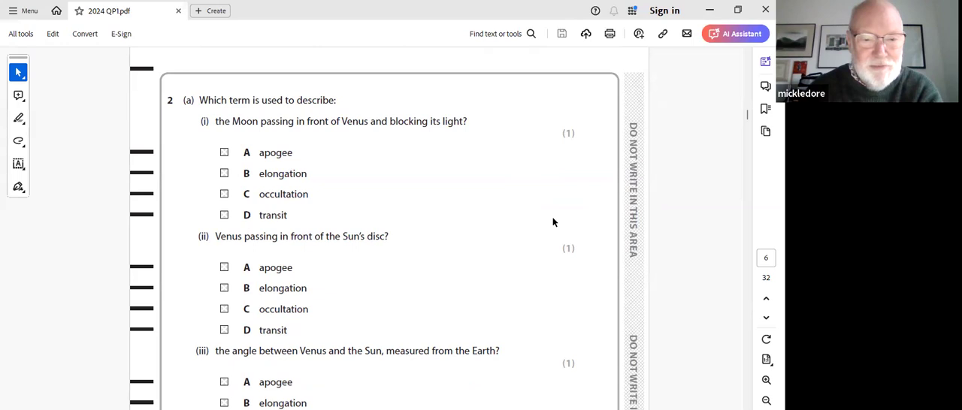
scroll(553, 222, down, 1)
scroll(553, 218, down, 1)
scroll(554, 222, down, 1)
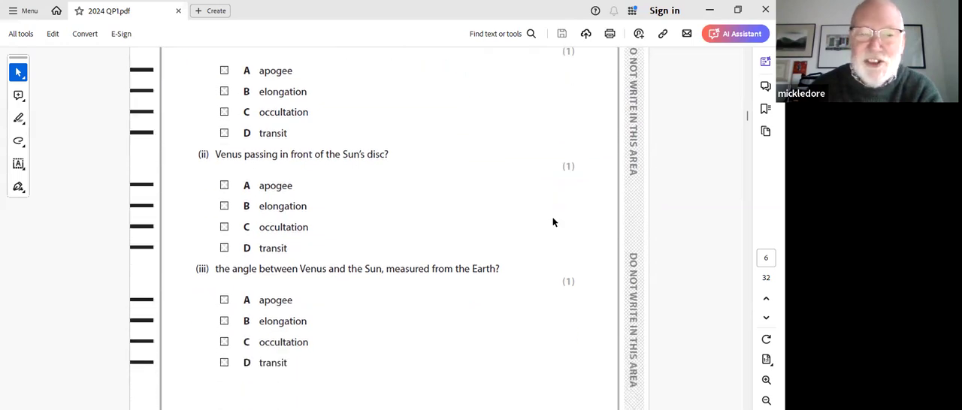
scroll(553, 222, down, 1)
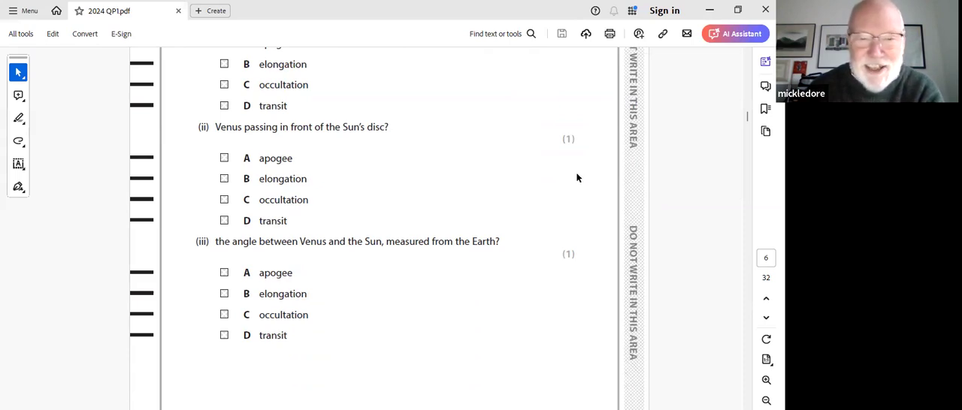
scroll(563, 189, down, 1)
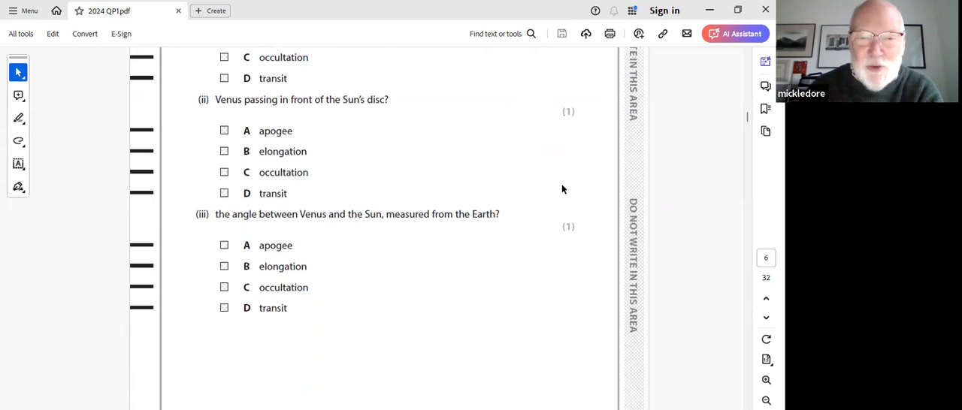
scroll(563, 190, down, 1)
scroll(561, 184, down, 1)
scroll(561, 184, down, 1)
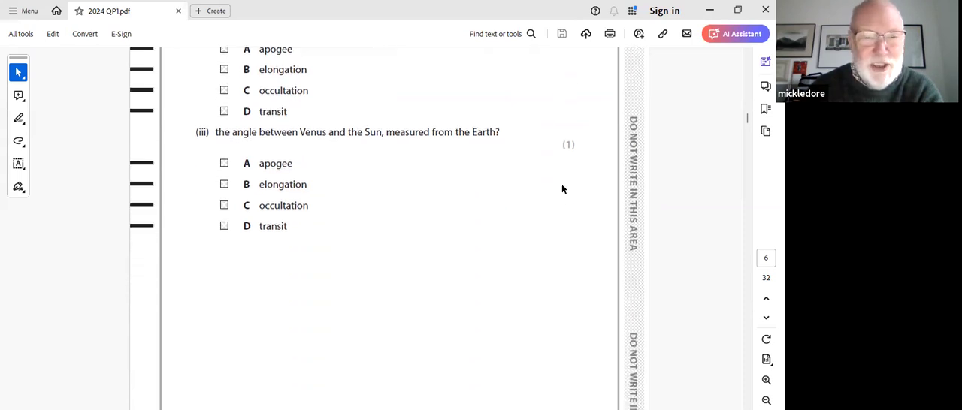
scroll(563, 190, down, 1)
scroll(563, 189, down, 1)
scroll(562, 189, down, 1)
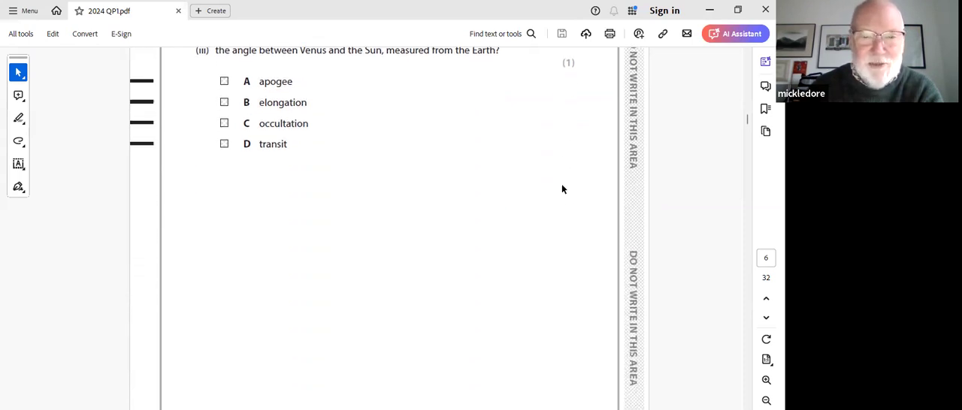
scroll(563, 189, down, 2)
scroll(563, 190, down, 2)
scroll(563, 190, down, 2)
scroll(563, 189, down, 2)
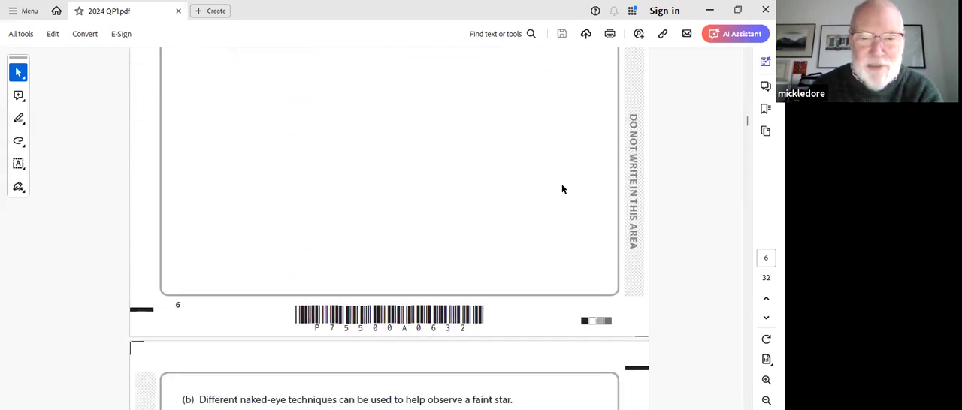
scroll(563, 190, down, 1)
scroll(562, 189, down, 1)
scroll(562, 189, down, 1)
scroll(563, 190, down, 2)
scroll(563, 189, down, 1)
scroll(563, 189, down, 1)
scroll(562, 190, down, 1)
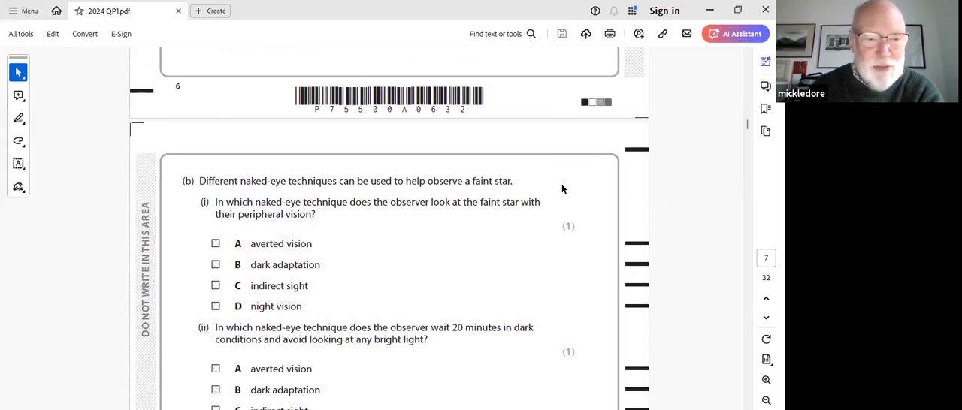
scroll(563, 190, down, 1)
scroll(563, 189, down, 1)
scroll(563, 189, down, 1)
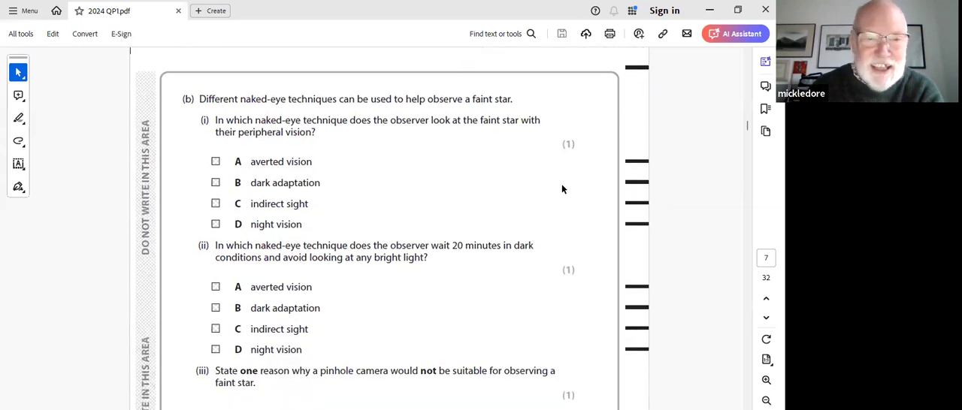
scroll(563, 189, down, 1)
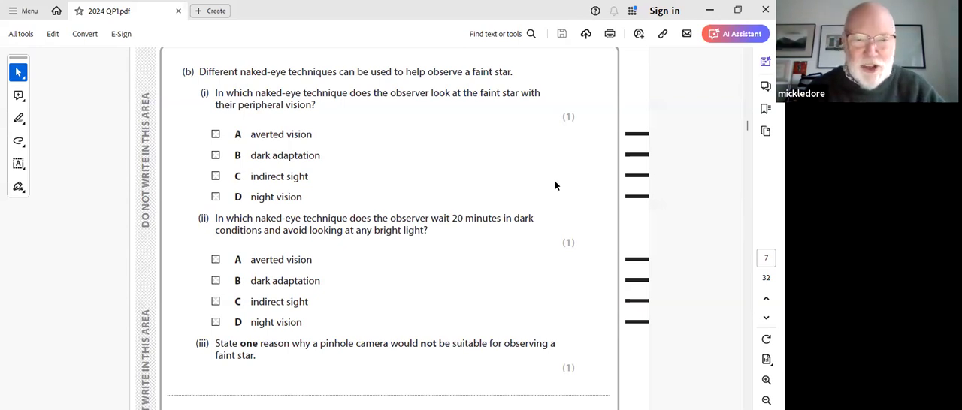
scroll(556, 186, down, 1)
scroll(555, 185, down, 1)
scroll(556, 186, down, 1)
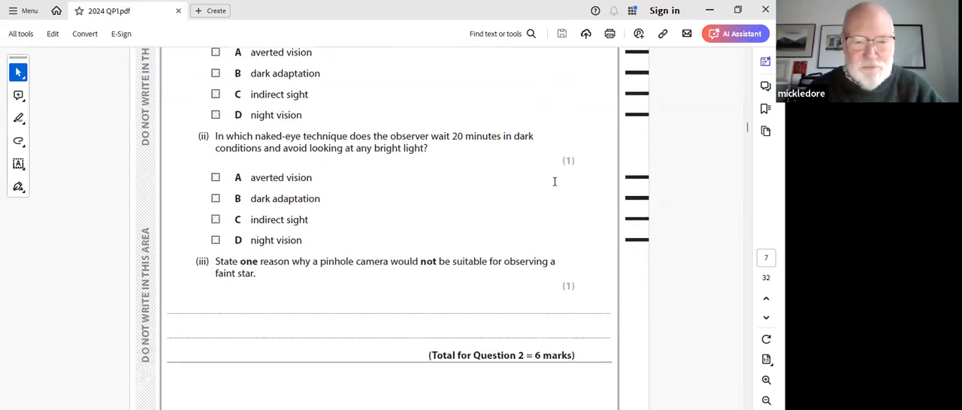
scroll(555, 186, down, 1)
scroll(555, 185, down, 1)
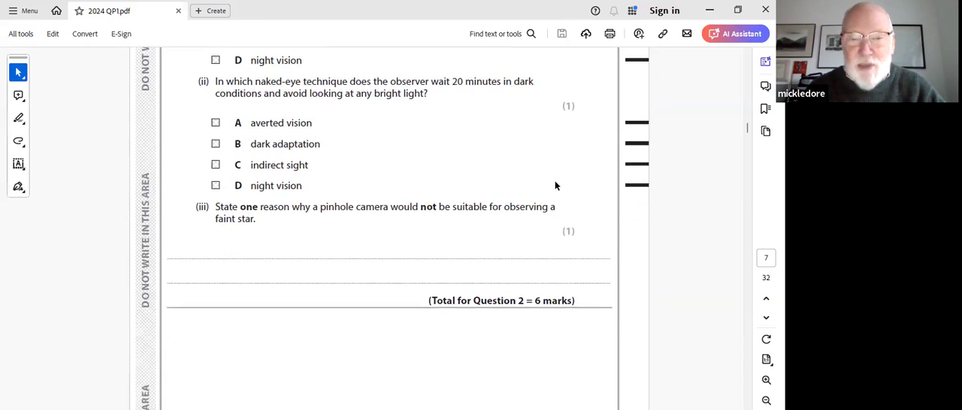
scroll(556, 185, down, 1)
scroll(556, 186, down, 1)
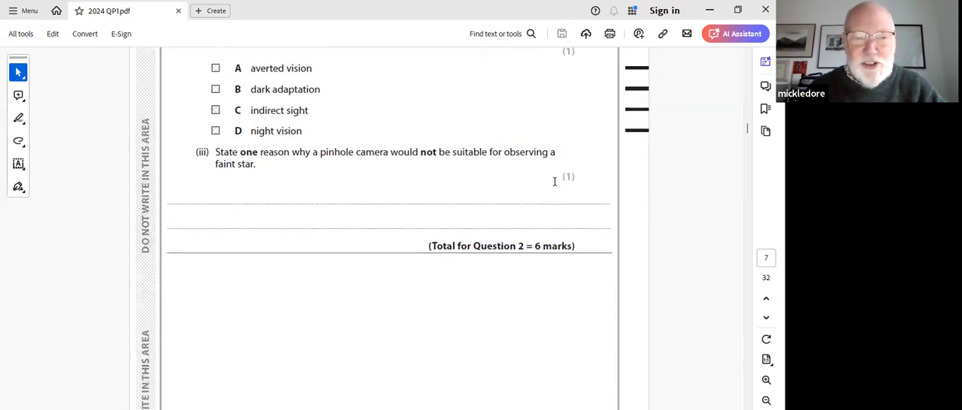
scroll(554, 182, down, 1)
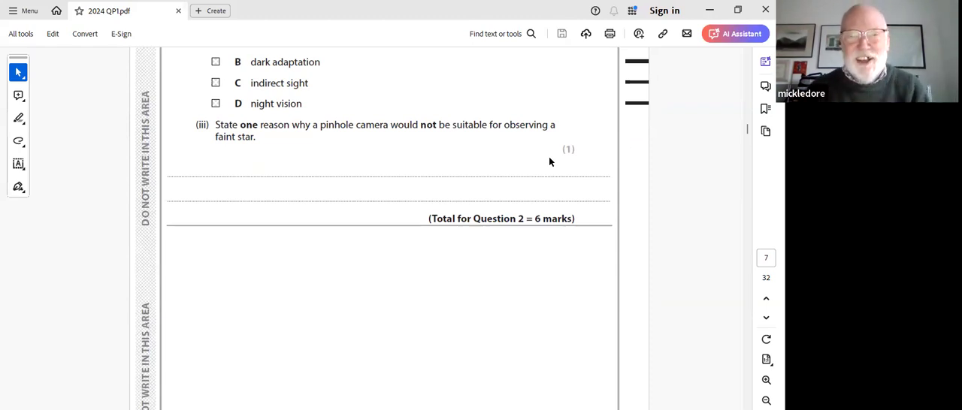
scroll(550, 162, down, 3)
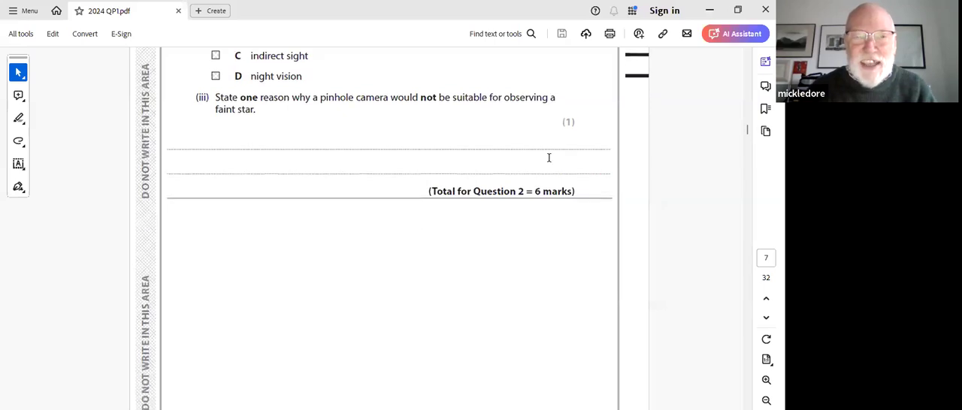
scroll(550, 162, down, 3)
scroll(550, 161, down, 3)
scroll(550, 161, down, 3)
scroll(550, 161, down, 3)
scroll(550, 162, down, 2)
scroll(550, 161, down, 2)
scroll(550, 162, down, 2)
scroll(550, 161, down, 1)
scroll(550, 161, down, 1)
scroll(550, 162, down, 1)
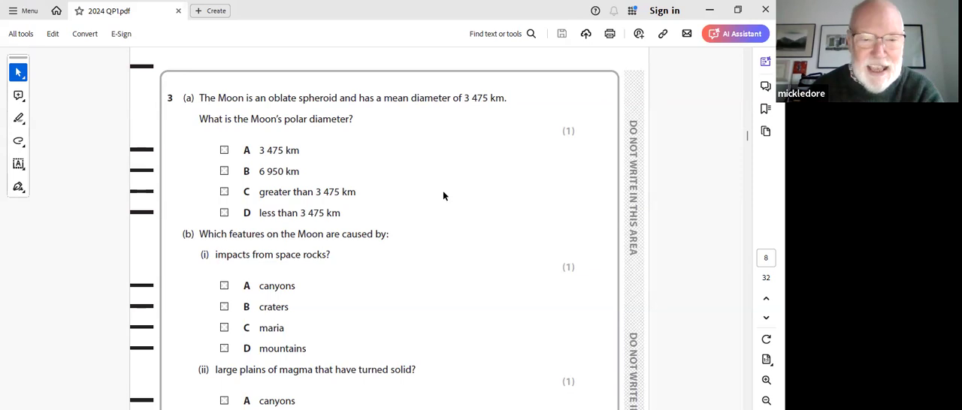
scroll(443, 196, down, 3)
scroll(444, 196, down, 2)
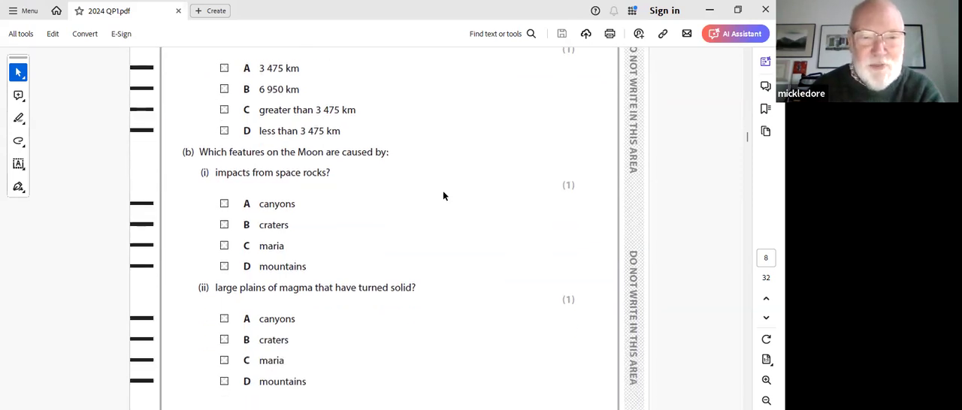
scroll(443, 196, down, 1)
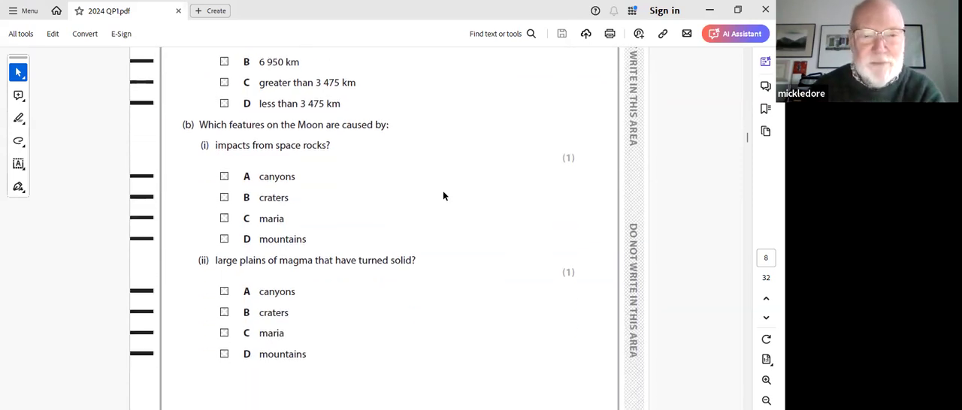
scroll(444, 196, down, 1)
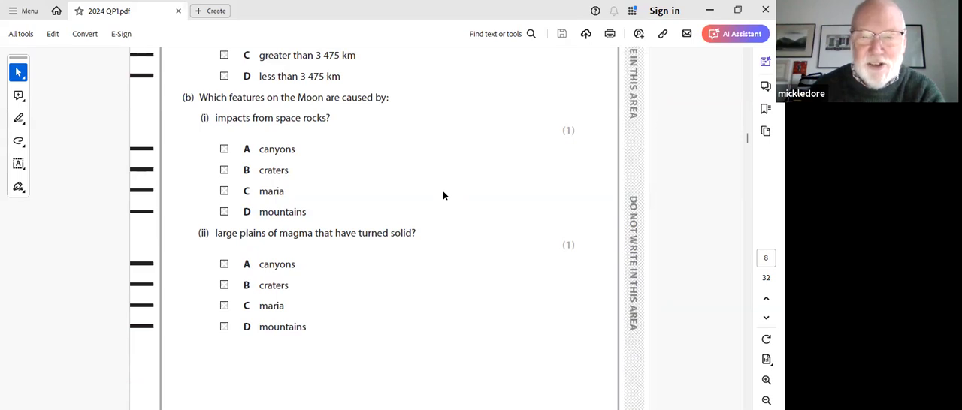
scroll(461, 190, down, 1)
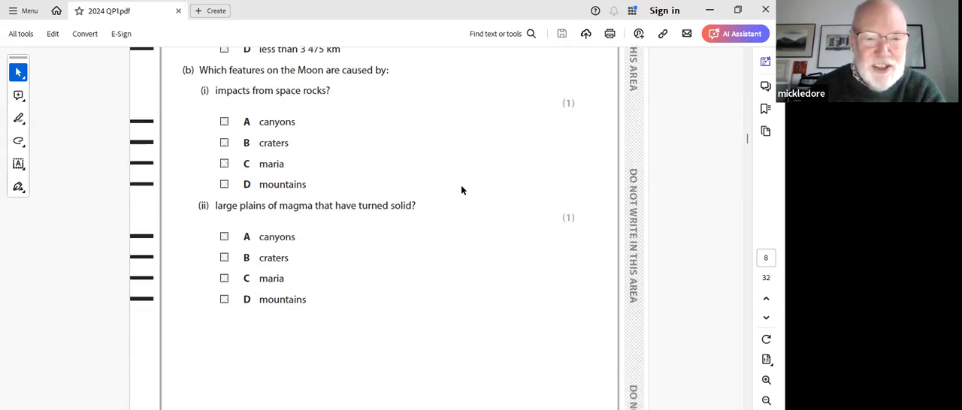
scroll(461, 190, down, 1)
scroll(461, 190, down, 1)
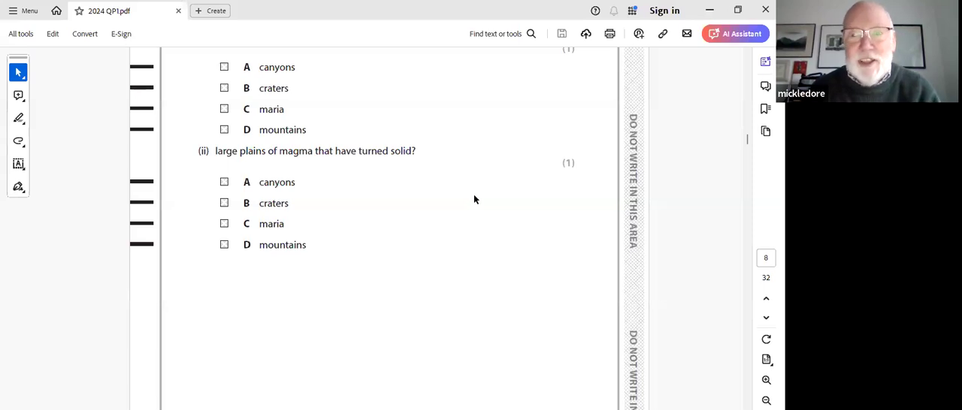
scroll(494, 197, down, 2)
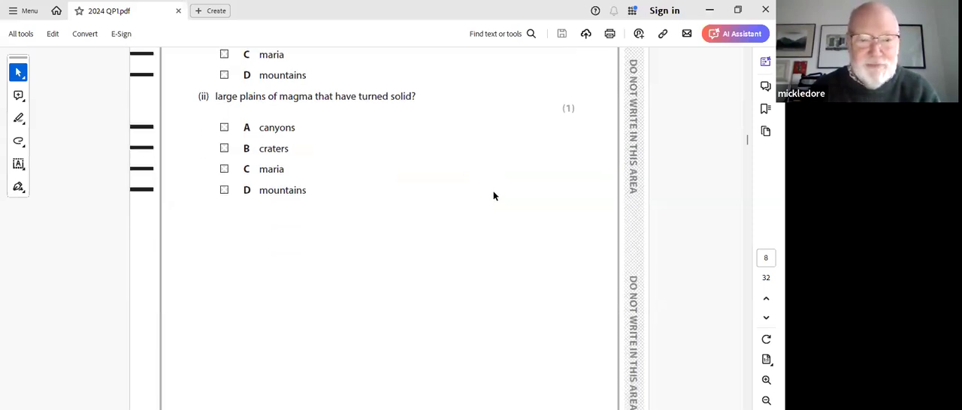
scroll(494, 196, down, 3)
scroll(493, 197, down, 2)
scroll(493, 196, down, 3)
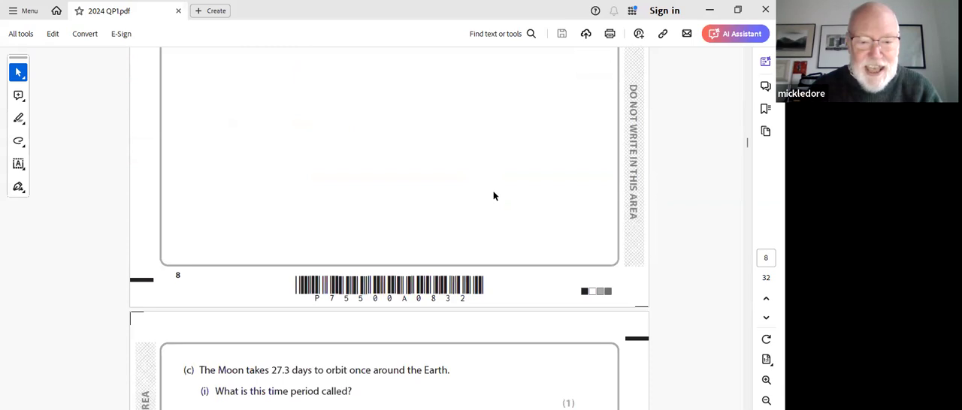
scroll(493, 196, down, 2)
scroll(494, 196, down, 1)
scroll(493, 196, down, 2)
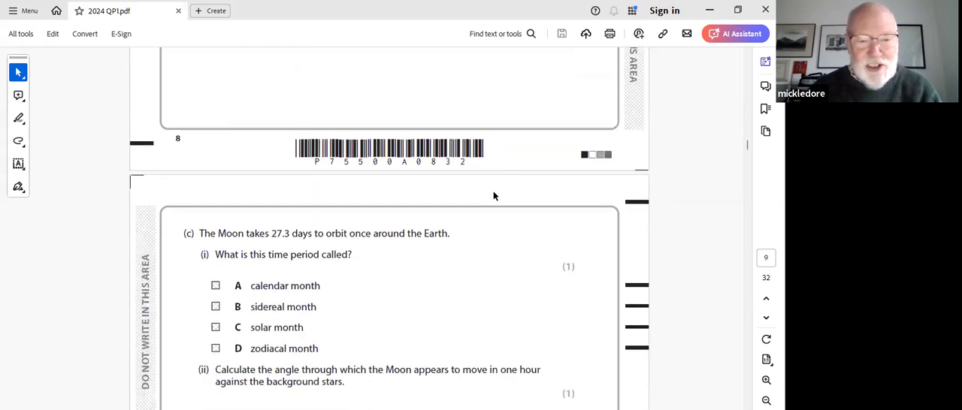
scroll(493, 196, down, 2)
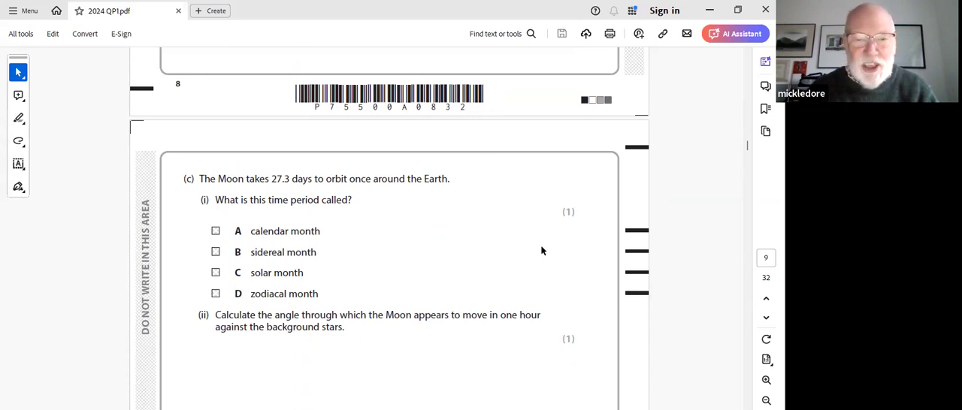
scroll(542, 251, down, 1)
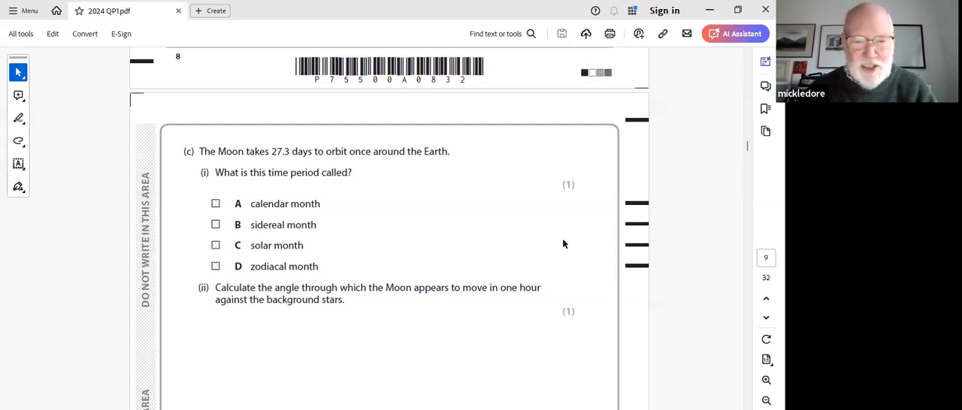
scroll(564, 243, down, 3)
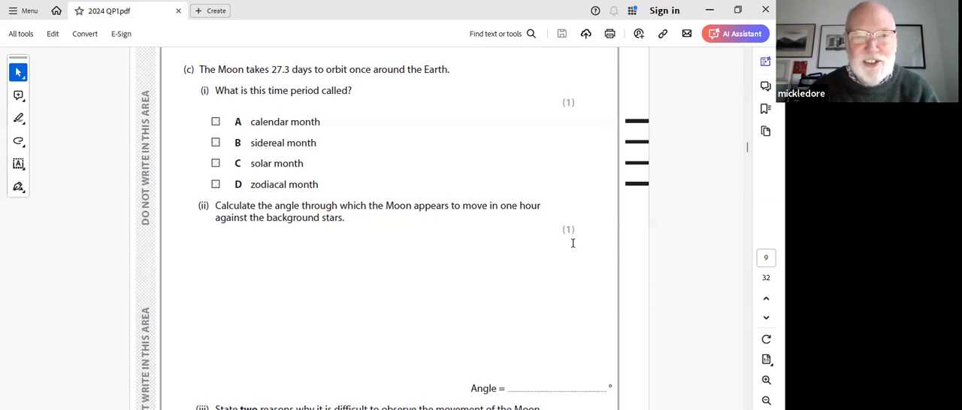
scroll(572, 243, down, 1)
scroll(573, 245, down, 1)
scroll(574, 247, down, 1)
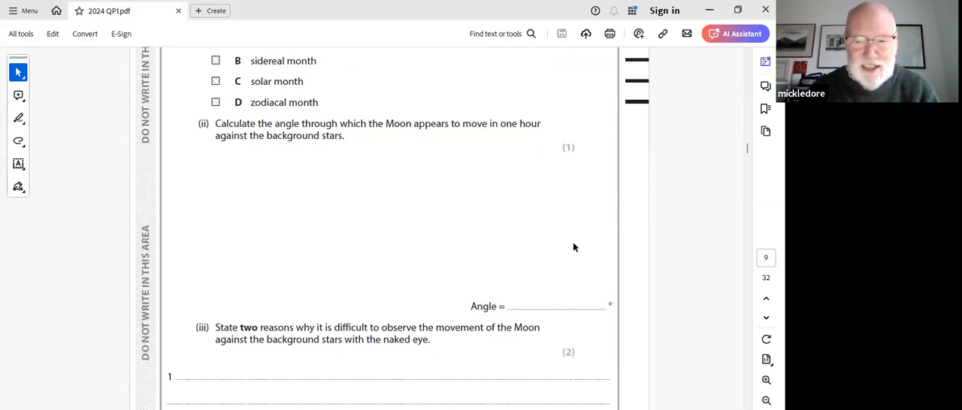
scroll(573, 247, down, 1)
scroll(573, 247, down, 1)
scroll(573, 247, down, 1)
scroll(574, 248, down, 1)
scroll(573, 243, down, 1)
scroll(573, 242, down, 1)
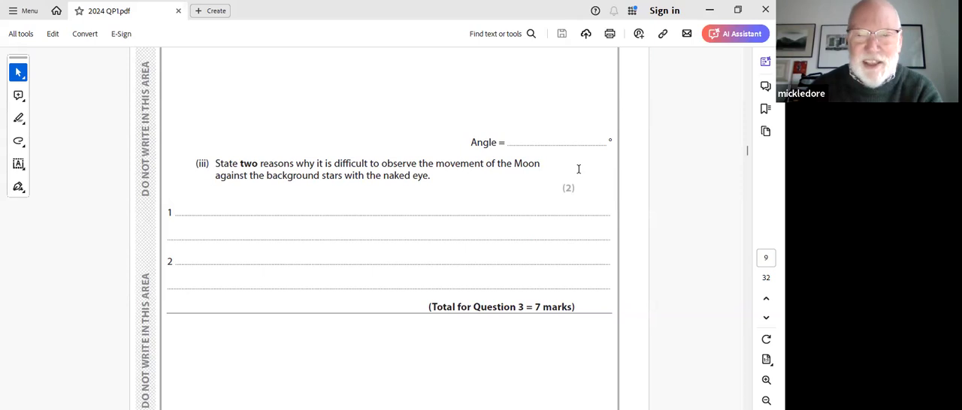
scroll(580, 169, down, 3)
scroll(579, 170, down, 3)
scroll(577, 171, down, 3)
scroll(577, 171, down, 1)
scroll(577, 172, down, 1)
scroll(578, 173, down, 1)
scroll(579, 174, down, 1)
scroll(579, 175, down, 1)
scroll(579, 174, down, 1)
scroll(578, 174, down, 1)
scroll(578, 174, down, 1)
scroll(579, 174, down, 1)
scroll(578, 173, down, 1)
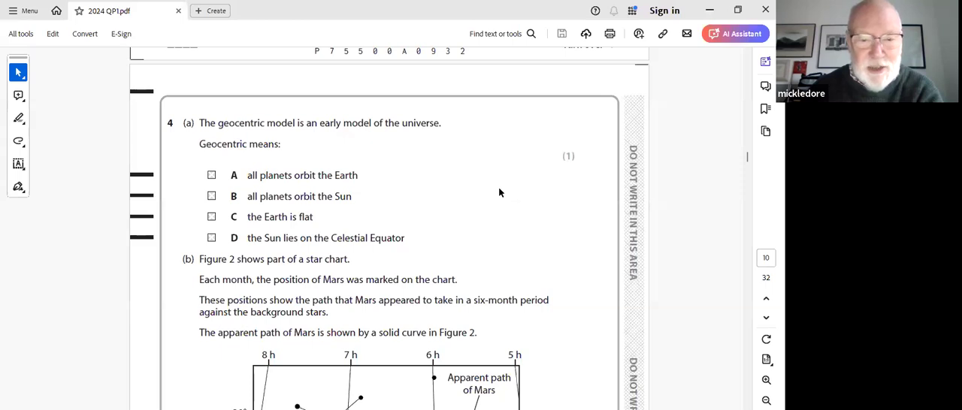
scroll(498, 195, down, 2)
scroll(498, 195, down, 2)
scroll(500, 193, down, 1)
scroll(500, 193, down, 1)
scroll(498, 188, down, 1)
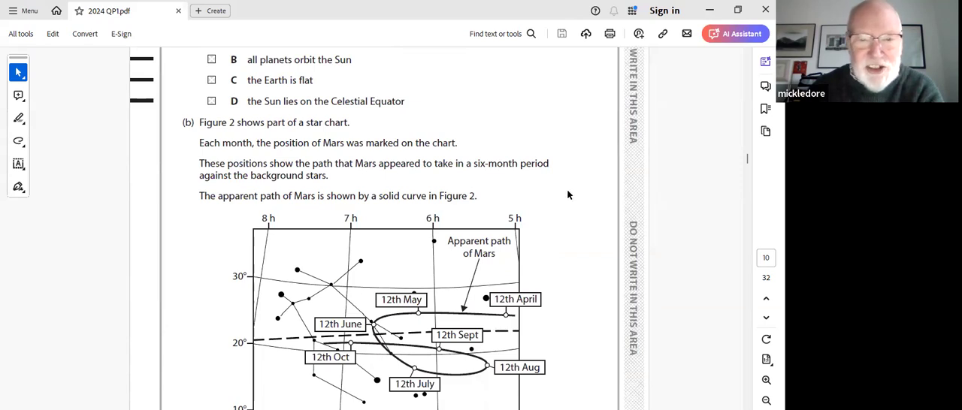
scroll(568, 196, down, 1)
scroll(568, 196, down, 1)
scroll(568, 196, down, 1)
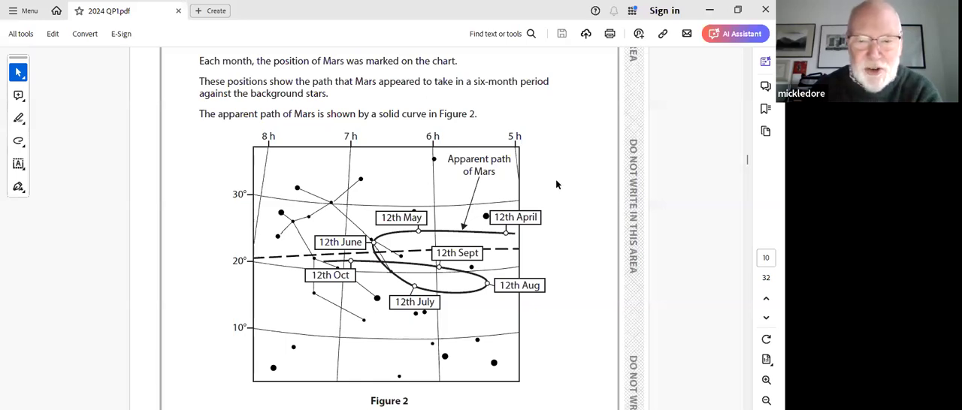
scroll(557, 185, down, 2)
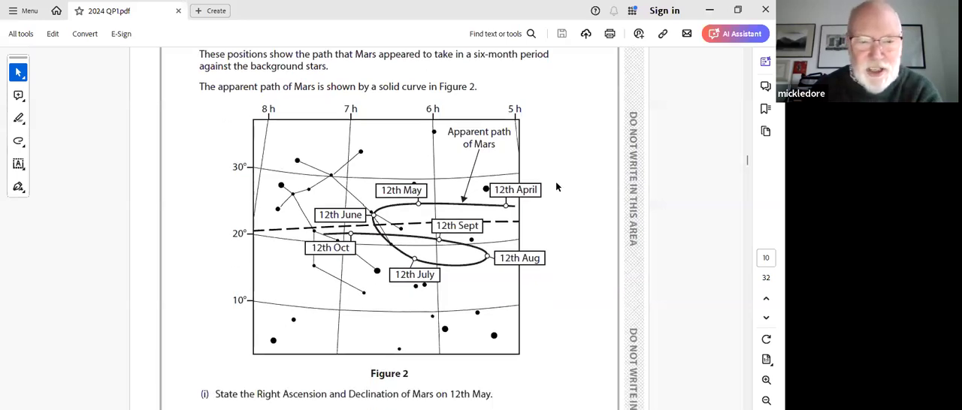
scroll(557, 187, down, 1)
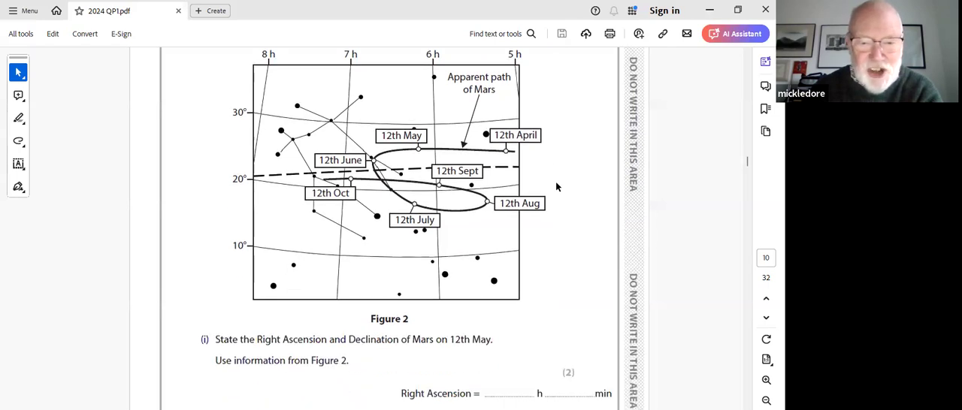
scroll(557, 186, down, 1)
scroll(557, 186, down, 1)
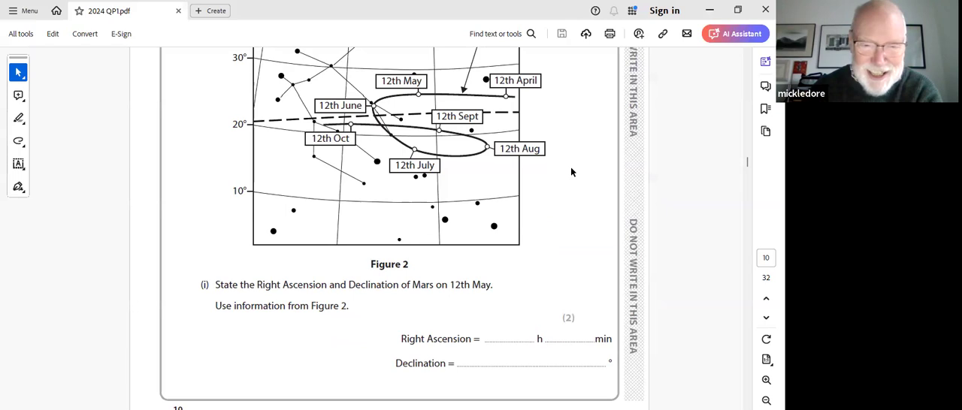
scroll(571, 173, down, 3)
scroll(571, 172, down, 3)
scroll(571, 172, down, 2)
scroll(571, 172, down, 2)
scroll(571, 171, down, 2)
scroll(571, 171, down, 2)
scroll(571, 171, down, 2)
scroll(571, 172, down, 1)
scroll(571, 173, down, 1)
scroll(571, 173, down, 1)
scroll(571, 172, down, 1)
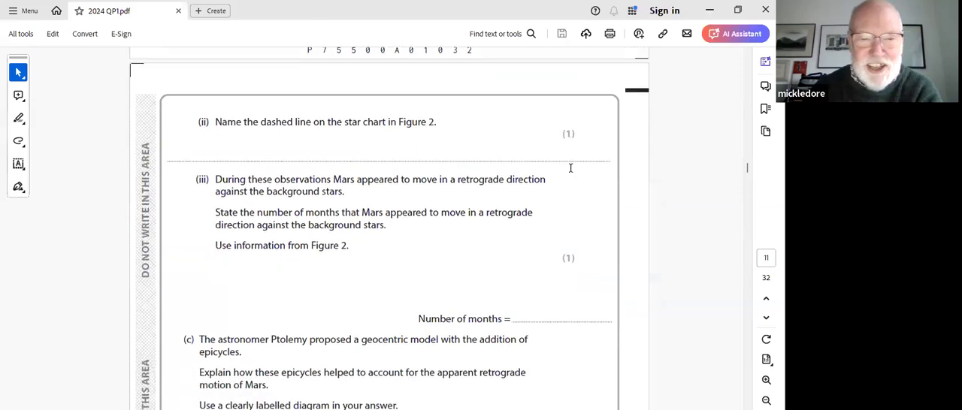
scroll(570, 168, down, 1)
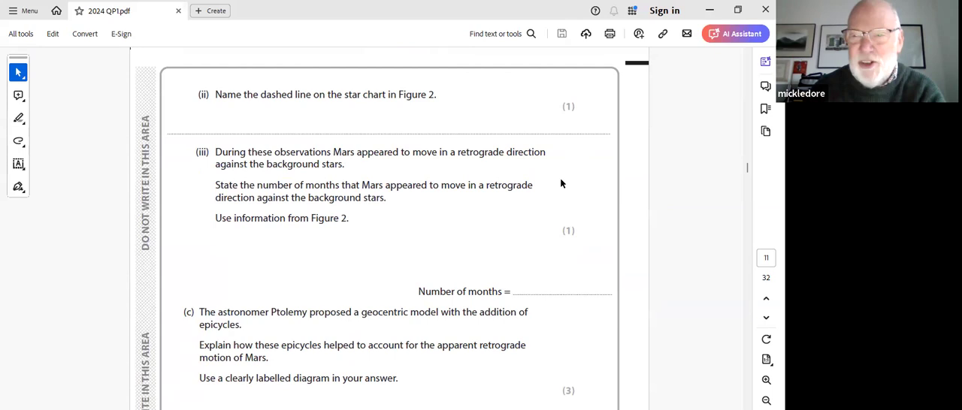
scroll(562, 184, down, 3)
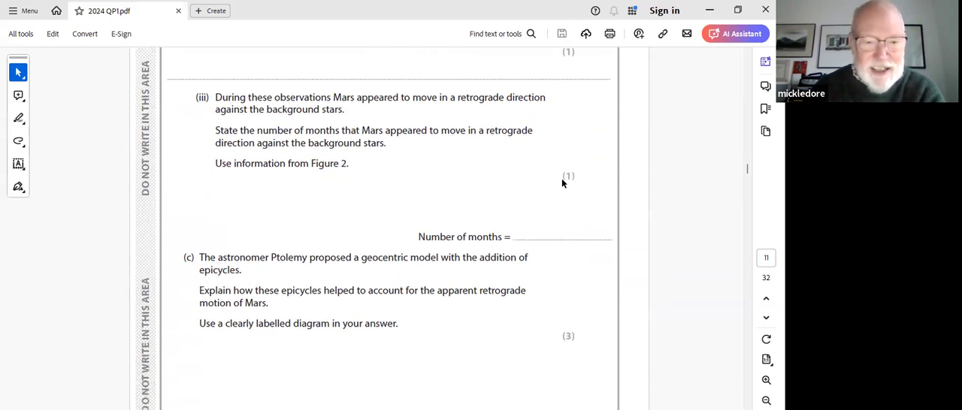
scroll(562, 184, down, 2)
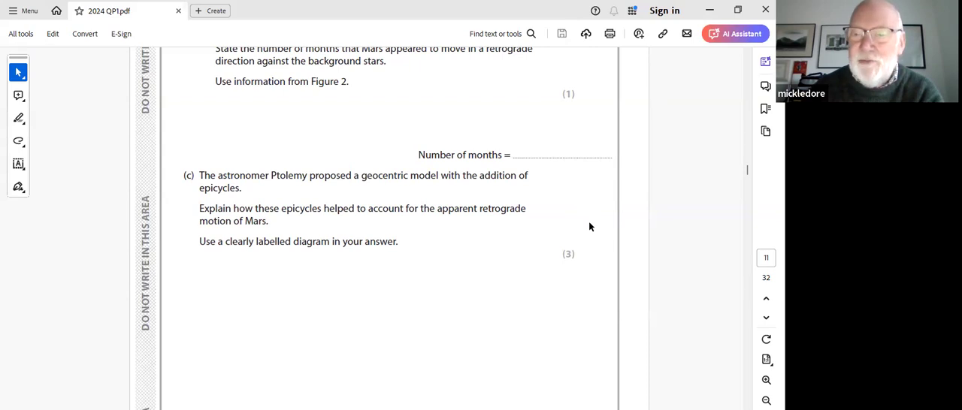
scroll(590, 226, down, 3)
scroll(590, 227, down, 3)
scroll(590, 226, down, 2)
scroll(589, 226, down, 2)
scroll(590, 226, down, 2)
scroll(590, 226, down, 2)
scroll(589, 226, down, 1)
scroll(589, 222, down, 1)
scroll(589, 222, down, 1)
scroll(589, 223, down, 1)
scroll(589, 223, down, 2)
scroll(589, 222, down, 1)
scroll(589, 223, down, 1)
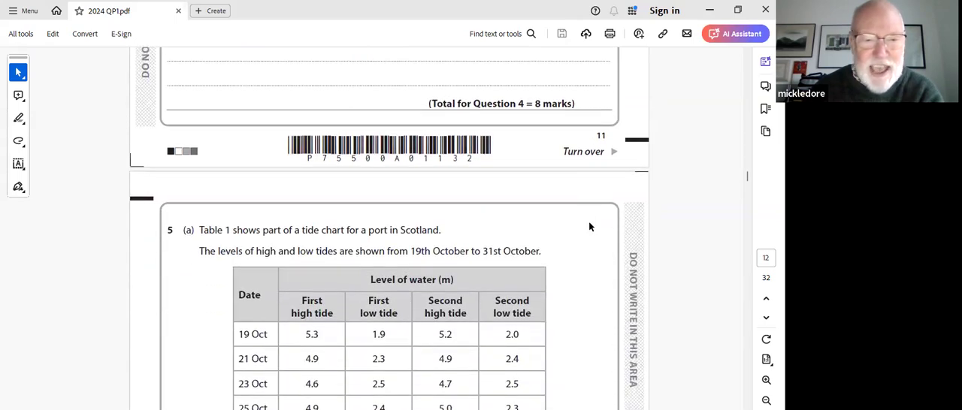
scroll(589, 222, down, 1)
scroll(589, 226, down, 1)
scroll(590, 226, down, 1)
scroll(590, 226, down, 1)
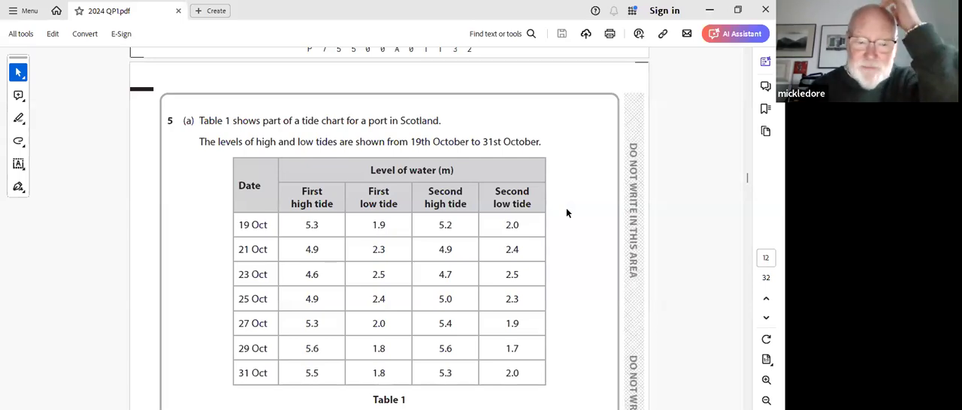
scroll(567, 213, down, 2)
scroll(566, 214, down, 1)
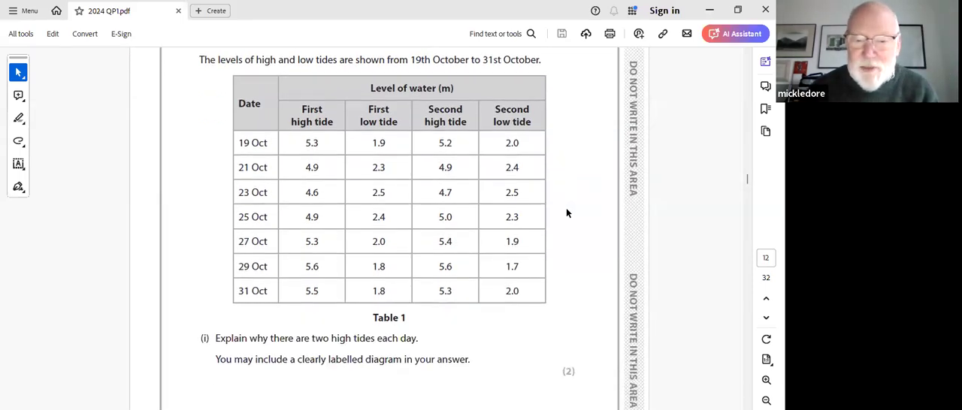
scroll(567, 213, up, 1)
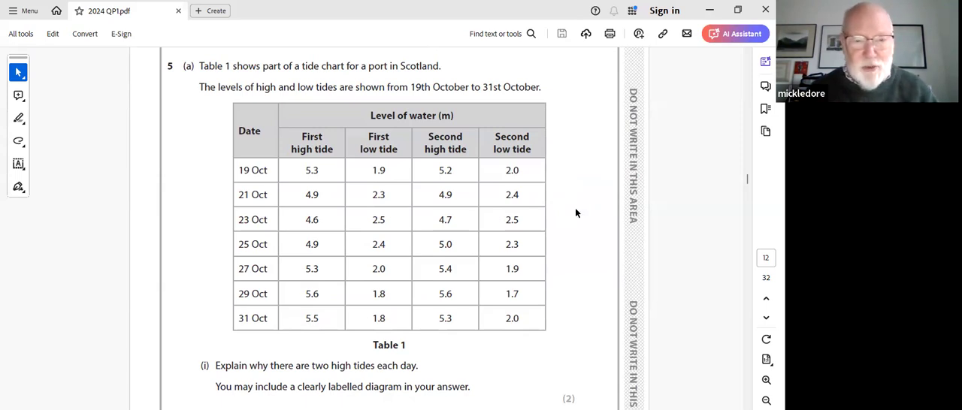
scroll(561, 221, down, 2)
scroll(559, 220, down, 2)
scroll(558, 221, down, 1)
scroll(557, 221, down, 2)
scroll(557, 221, down, 2)
scroll(558, 221, down, 3)
scroll(558, 221, down, 3)
scroll(558, 221, down, 1)
scroll(558, 221, down, 1)
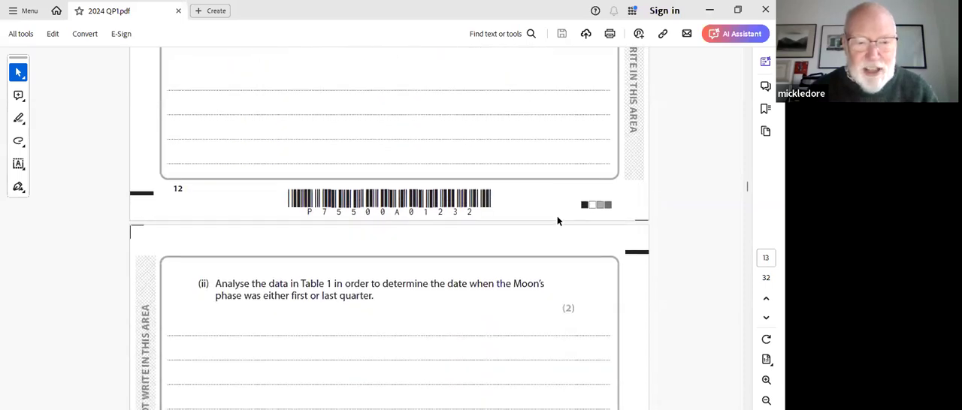
scroll(558, 221, down, 1)
scroll(557, 220, down, 1)
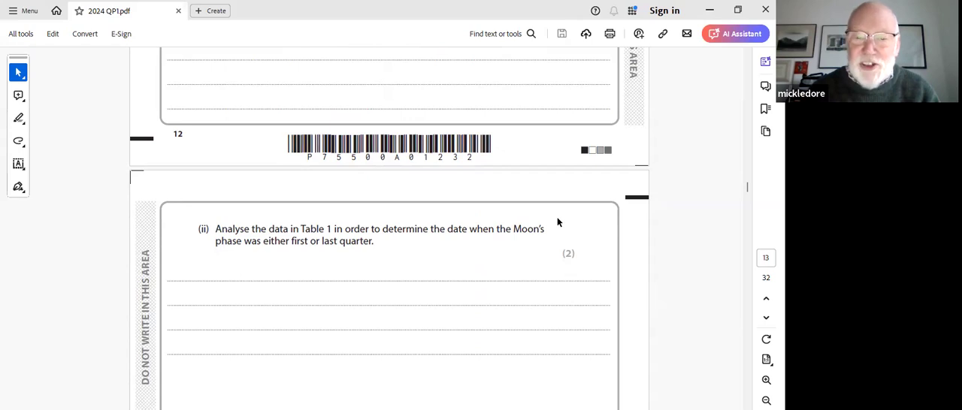
scroll(558, 220, up, 3)
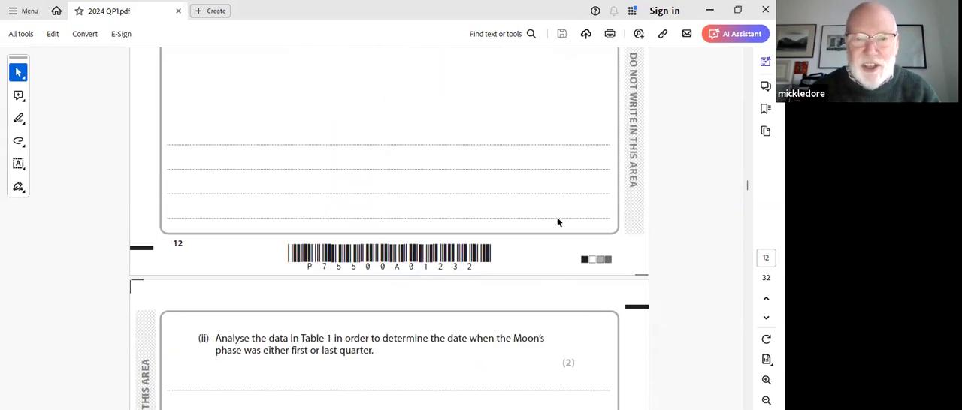
scroll(558, 221, up, 2)
scroll(558, 221, up, 3)
scroll(557, 221, up, 2)
scroll(558, 220, up, 3)
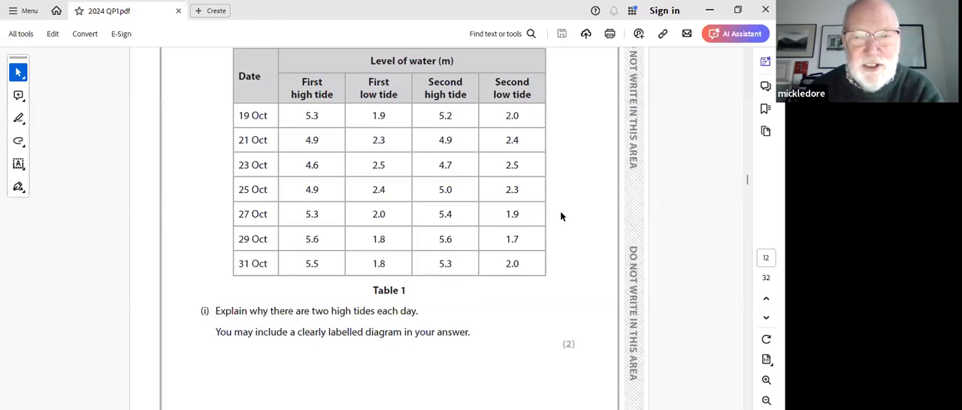
scroll(561, 217, down, 1)
scroll(560, 216, down, 2)
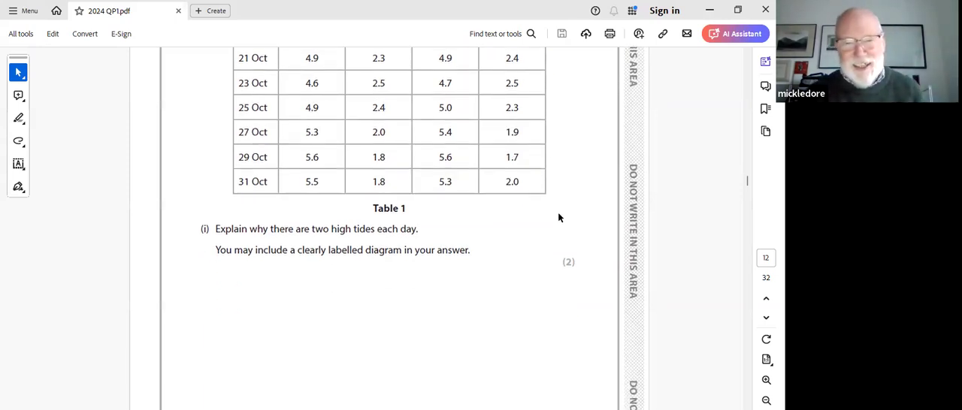
scroll(559, 218, down, 2)
scroll(559, 218, down, 2)
scroll(559, 218, down, 2)
scroll(559, 218, down, 3)
scroll(557, 218, down, 2)
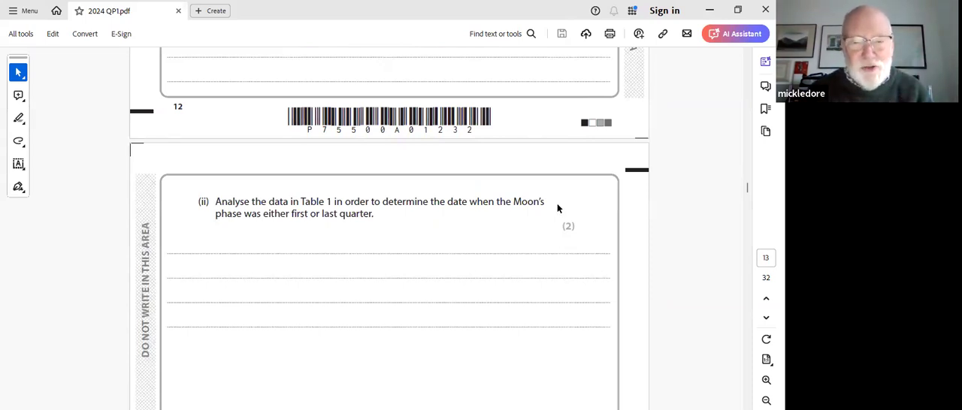
scroll(557, 209, down, 2)
scroll(557, 208, down, 3)
scroll(557, 208, down, 3)
scroll(558, 208, down, 2)
scroll(558, 208, down, 2)
scroll(557, 208, down, 3)
scroll(558, 208, down, 3)
scroll(558, 209, down, 3)
scroll(558, 208, down, 2)
scroll(558, 208, down, 1)
scroll(557, 209, down, 2)
scroll(558, 208, down, 1)
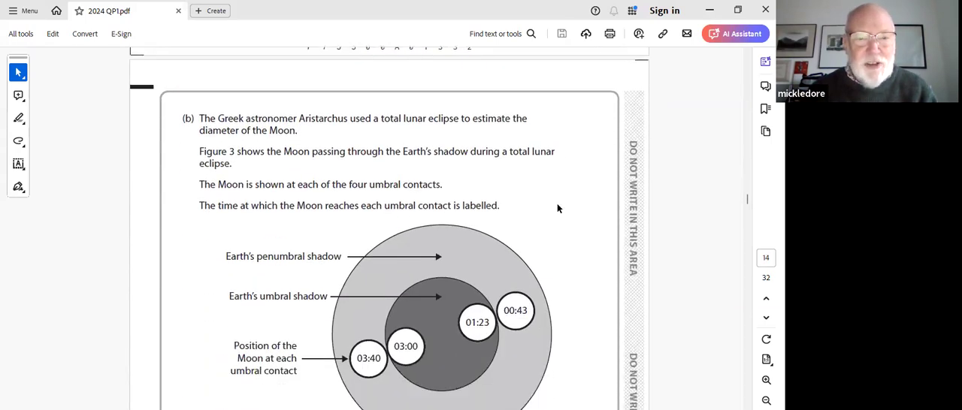
scroll(558, 209, down, 1)
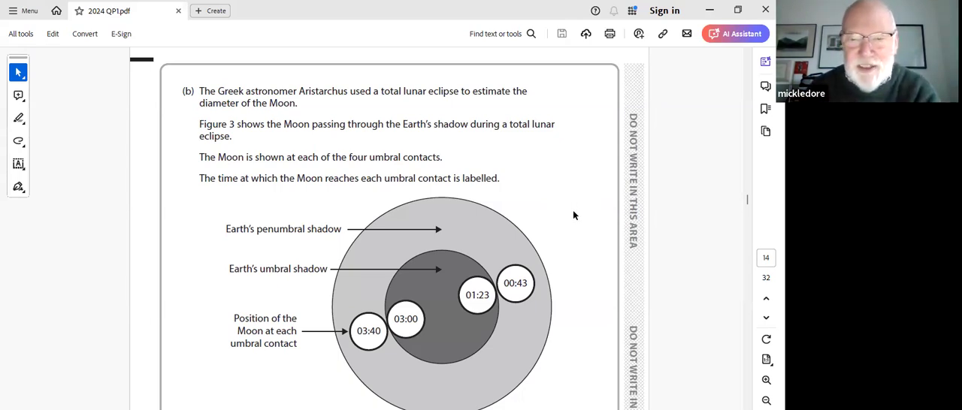
scroll(574, 214, down, 1)
scroll(574, 215, down, 1)
scroll(574, 216, down, 1)
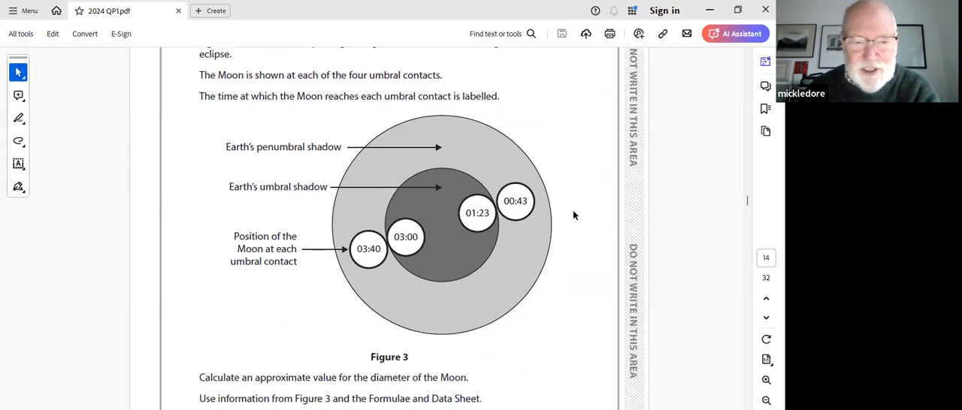
scroll(574, 216, down, 1)
scroll(574, 216, down, 1)
scroll(574, 215, down, 1)
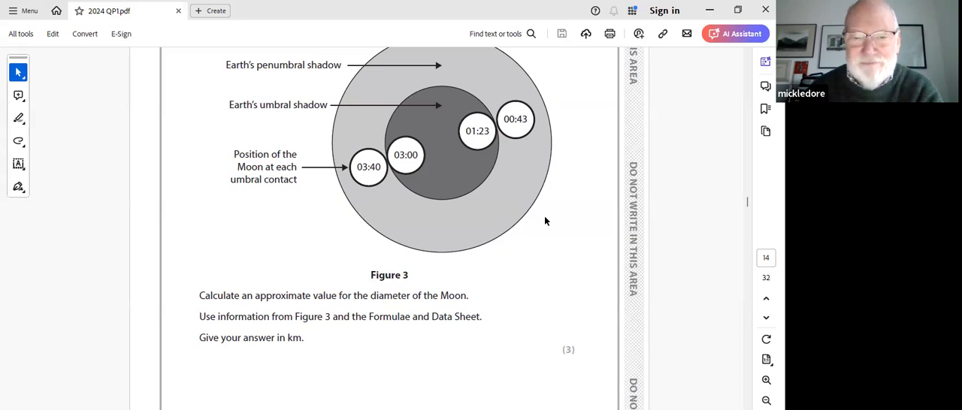
scroll(546, 221, down, 3)
scroll(546, 221, down, 2)
scroll(545, 221, down, 2)
scroll(545, 221, down, 2)
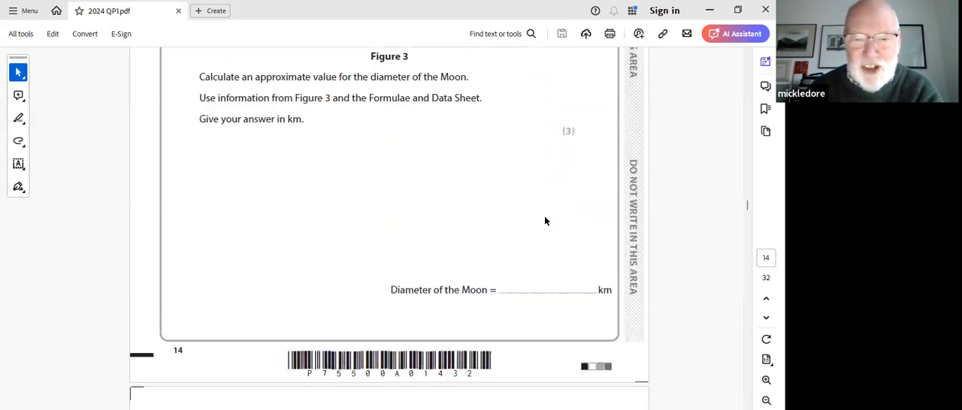
scroll(545, 221, down, 3)
scroll(545, 221, down, 2)
scroll(545, 221, down, 2)
scroll(546, 221, down, 2)
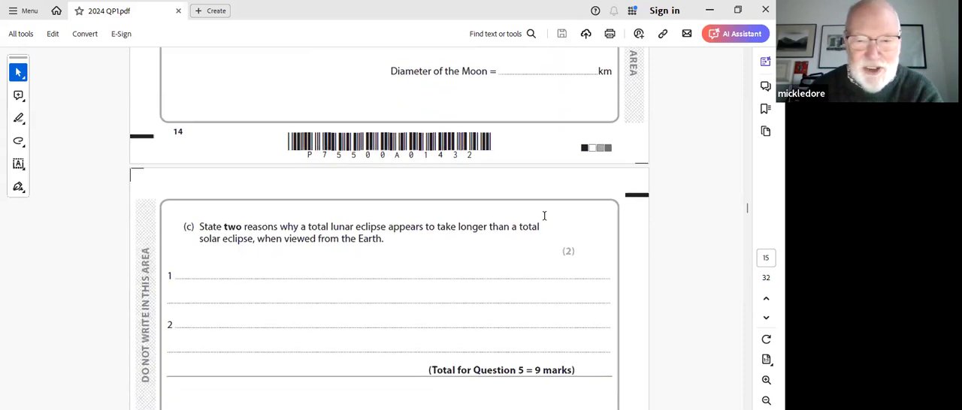
scroll(544, 216, down, 2)
scroll(544, 216, down, 1)
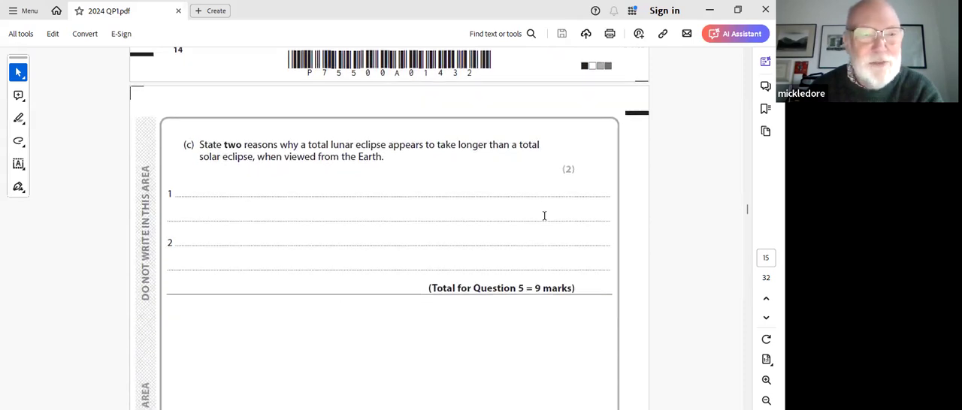
scroll(544, 216, down, 1)
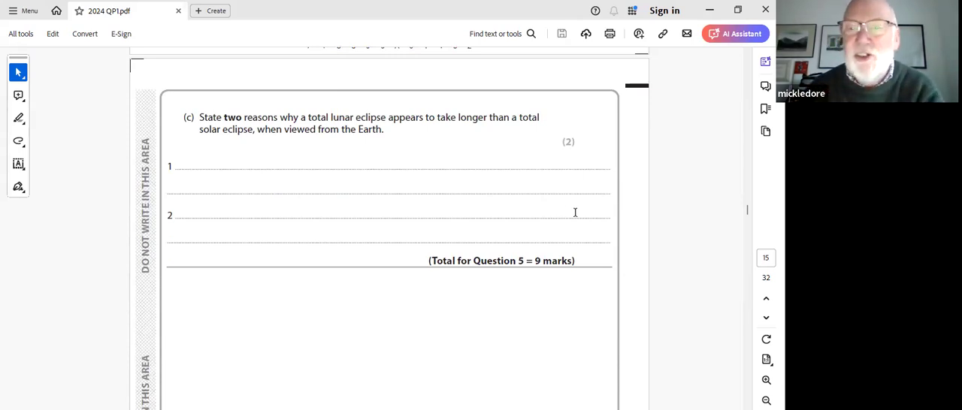
scroll(578, 210, down, 2)
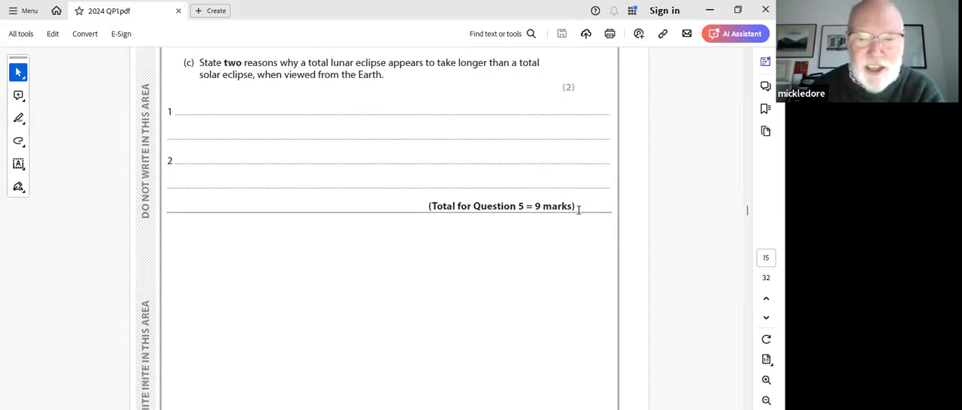
scroll(578, 213, down, 2)
scroll(578, 214, down, 2)
scroll(579, 215, down, 2)
scroll(579, 215, down, 3)
scroll(579, 215, down, 3)
scroll(580, 215, down, 3)
scroll(579, 215, down, 3)
scroll(579, 215, down, 2)
scroll(579, 215, down, 2)
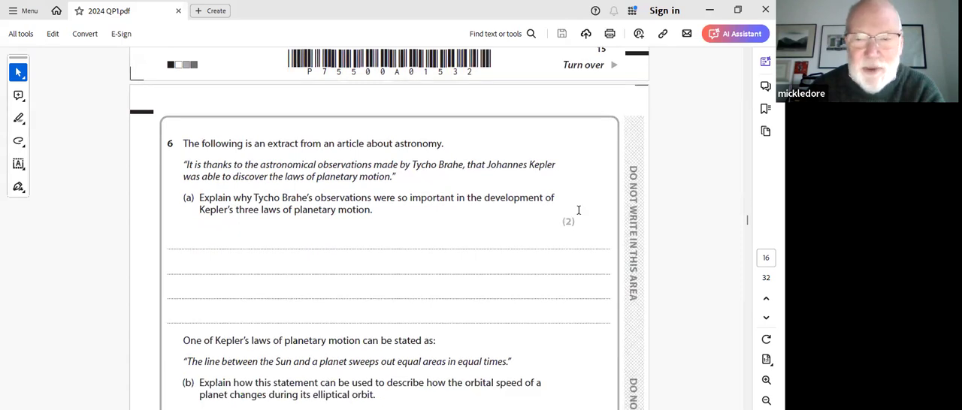
scroll(578, 210, down, 3)
scroll(578, 210, down, 1)
scroll(578, 210, up, 3)
scroll(579, 211, down, 1)
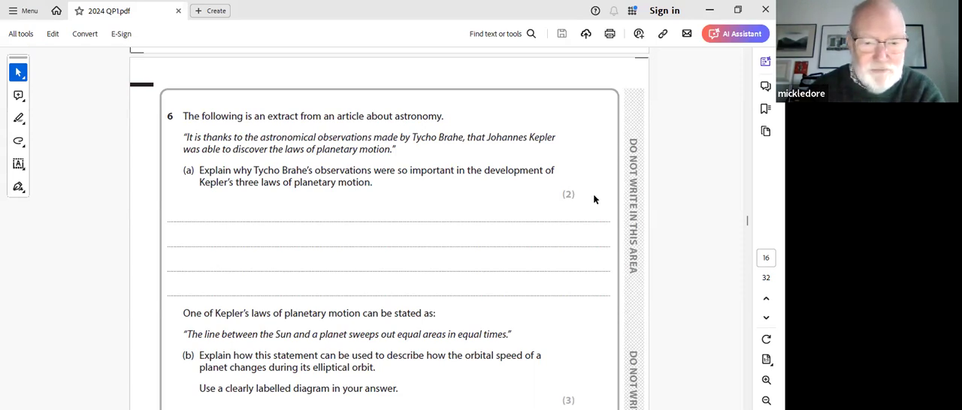
scroll(595, 199, down, 1)
scroll(595, 199, down, 1)
scroll(594, 199, down, 1)
scroll(594, 199, down, 2)
scroll(595, 199, down, 2)
scroll(595, 199, down, 2)
scroll(595, 200, down, 2)
scroll(595, 199, down, 2)
scroll(594, 199, down, 2)
scroll(594, 199, down, 2)
scroll(594, 200, down, 2)
scroll(595, 200, down, 2)
scroll(594, 199, down, 2)
scroll(594, 199, down, 2)
scroll(594, 199, down, 2)
scroll(595, 199, down, 2)
scroll(594, 199, down, 1)
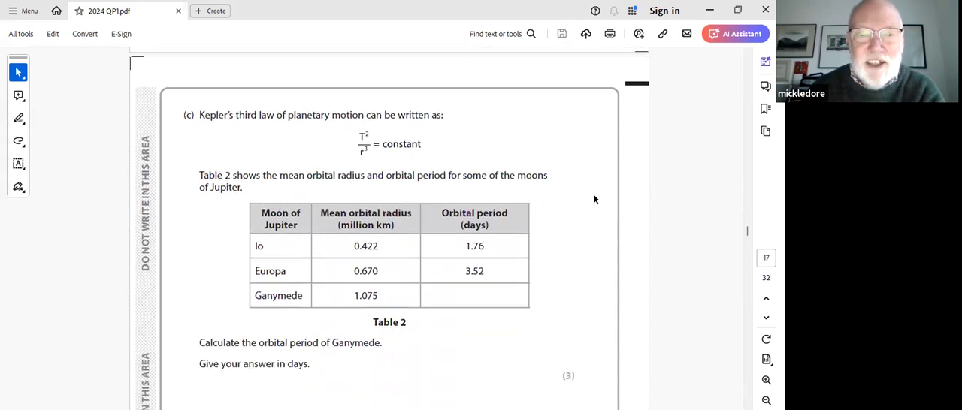
scroll(595, 199, down, 1)
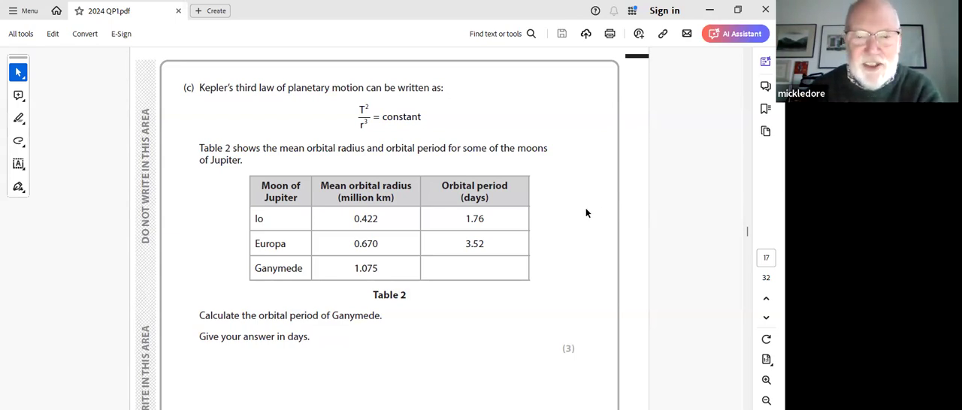
scroll(587, 213, down, 1)
scroll(587, 213, down, 1)
scroll(587, 213, down, 1)
scroll(587, 213, down, 1)
scroll(587, 214, down, 1)
scroll(587, 213, down, 1)
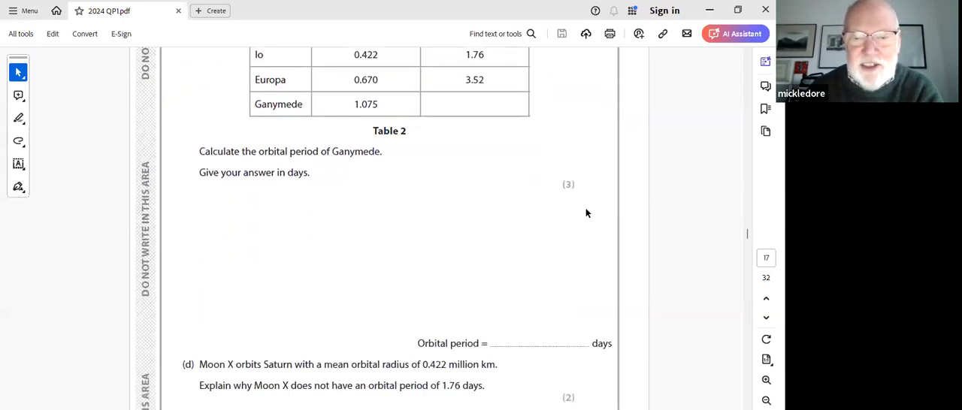
scroll(586, 213, down, 1)
scroll(587, 213, down, 1)
scroll(587, 213, down, 1)
scroll(587, 213, down, 1)
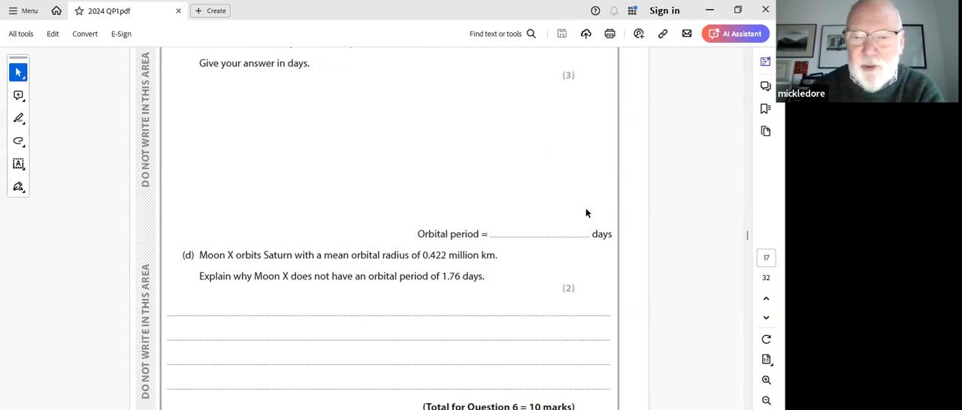
scroll(587, 214, up, 2)
scroll(586, 213, up, 2)
scroll(587, 214, up, 2)
scroll(587, 214, up, 2)
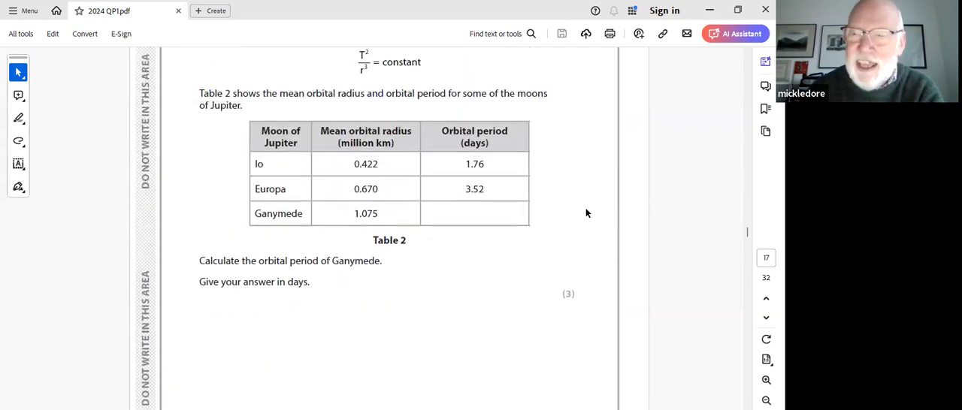
scroll(587, 213, down, 1)
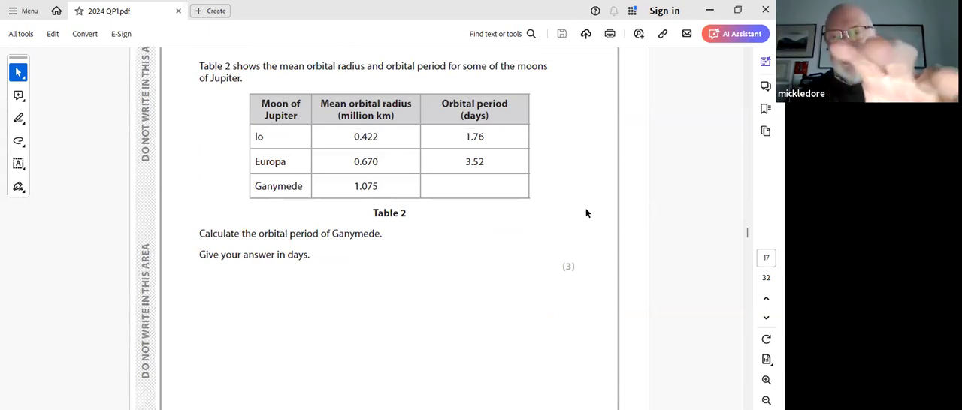
scroll(587, 214, down, 2)
scroll(587, 213, down, 2)
scroll(587, 214, down, 2)
scroll(587, 213, down, 2)
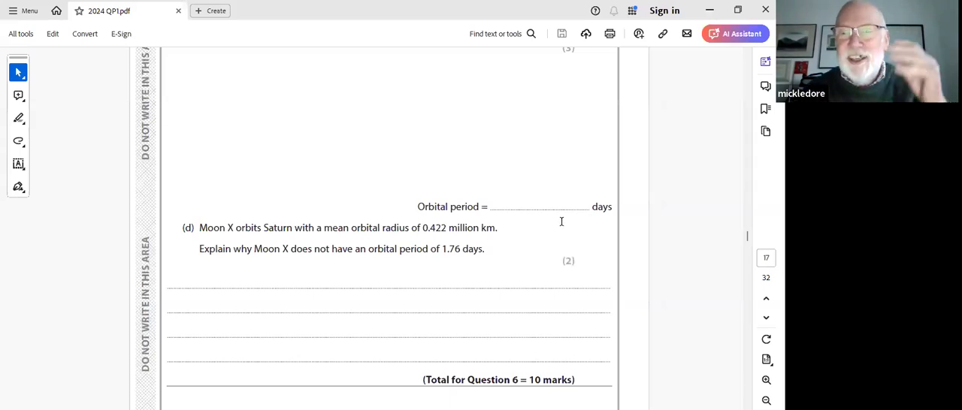
scroll(624, 198, down, 3)
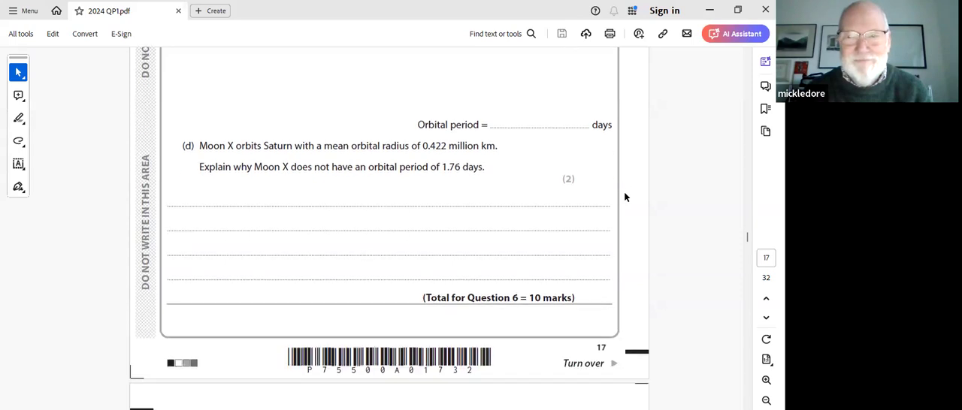
scroll(625, 198, down, 3)
scroll(624, 198, down, 1)
scroll(624, 198, down, 1)
scroll(624, 198, down, 1)
scroll(625, 198, down, 1)
scroll(624, 198, down, 1)
scroll(624, 198, down, 1)
scroll(624, 197, down, 1)
scroll(624, 198, down, 1)
scroll(624, 197, down, 1)
scroll(624, 198, down, 1)
scroll(624, 197, down, 1)
scroll(624, 194, up, 3)
scroll(624, 194, up, 1)
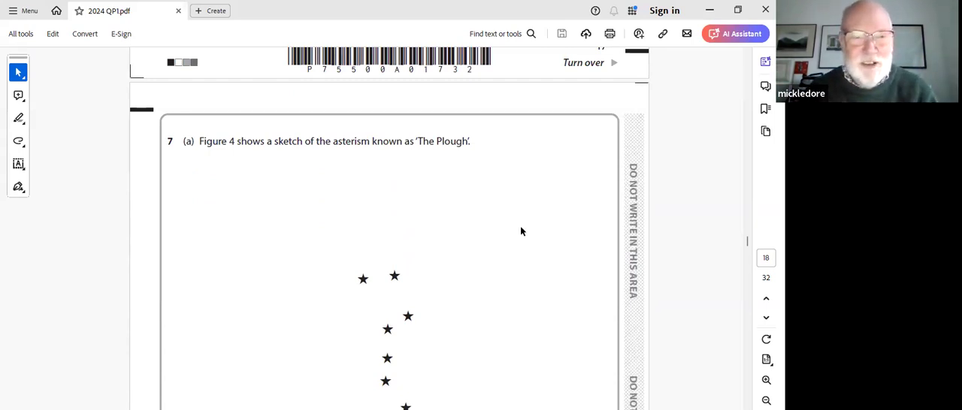
scroll(543, 233, down, 3)
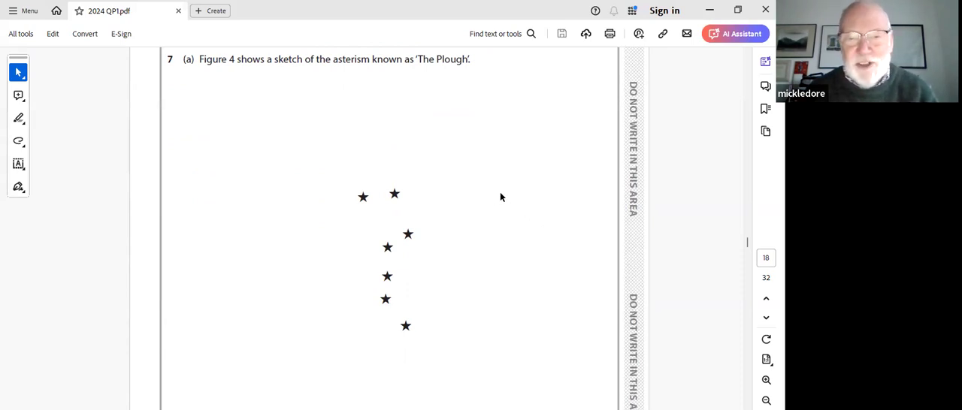
scroll(505, 199, down, 2)
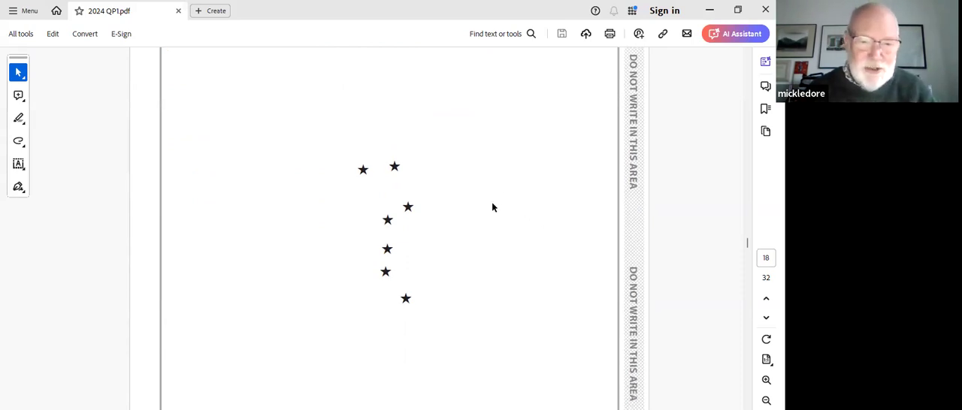
scroll(495, 203, down, 2)
scroll(494, 208, down, 2)
scroll(494, 207, down, 2)
scroll(493, 207, down, 2)
scroll(493, 207, down, 2)
scroll(494, 207, down, 2)
scroll(494, 207, down, 1)
scroll(493, 207, down, 1)
scroll(494, 208, down, 1)
scroll(494, 207, down, 1)
scroll(493, 207, down, 2)
scroll(494, 207, down, 2)
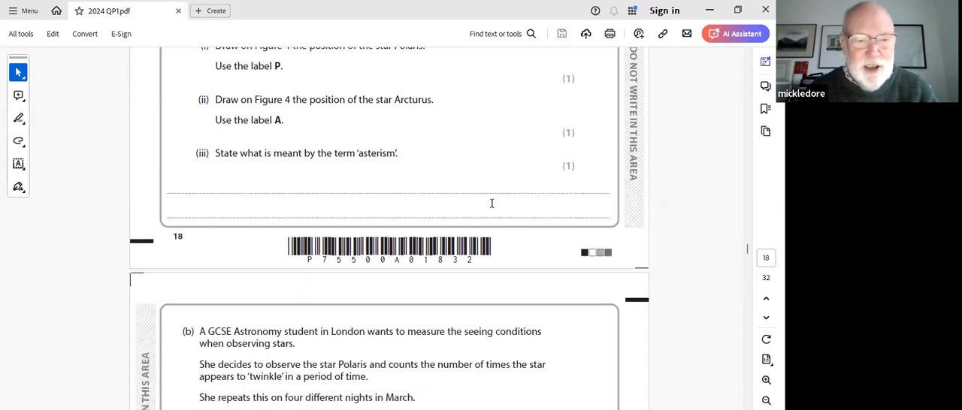
scroll(494, 207, down, 2)
scroll(494, 208, down, 2)
scroll(494, 207, down, 1)
scroll(494, 207, down, 1)
scroll(493, 208, down, 1)
scroll(493, 207, down, 1)
scroll(494, 207, down, 1)
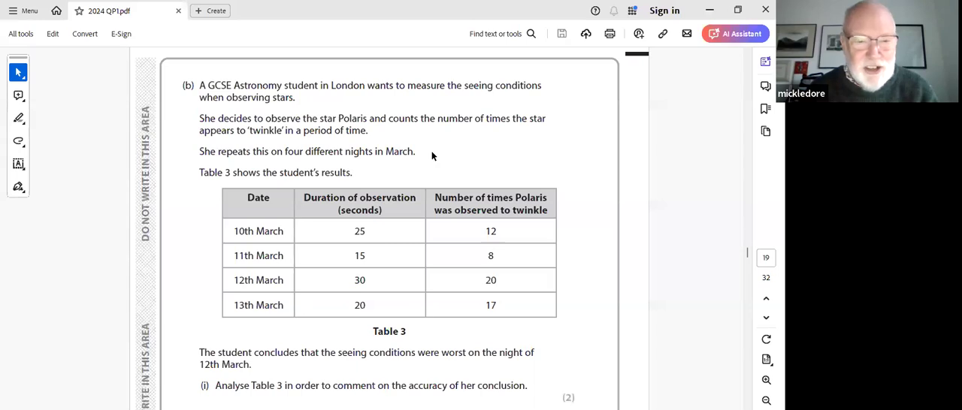
scroll(432, 156, down, 2)
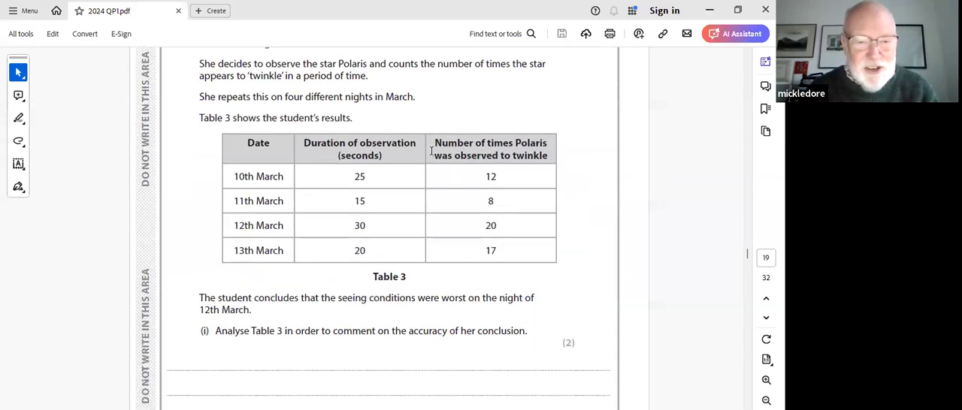
scroll(432, 152, down, 1)
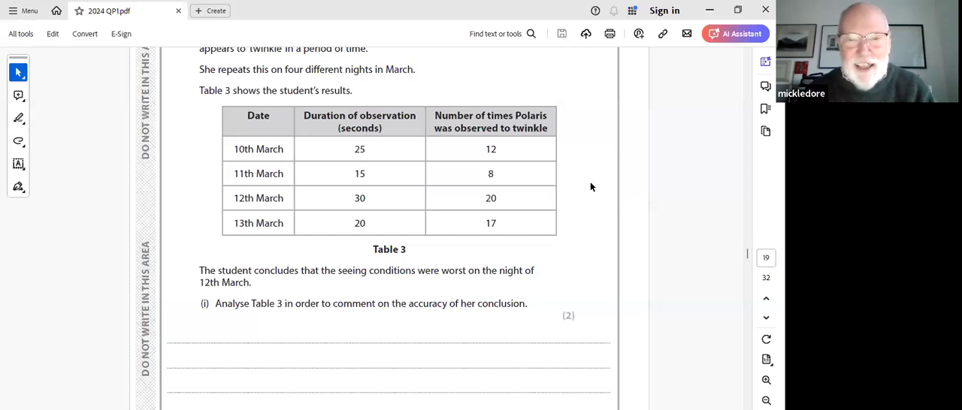
scroll(591, 187, down, 3)
scroll(591, 187, down, 1)
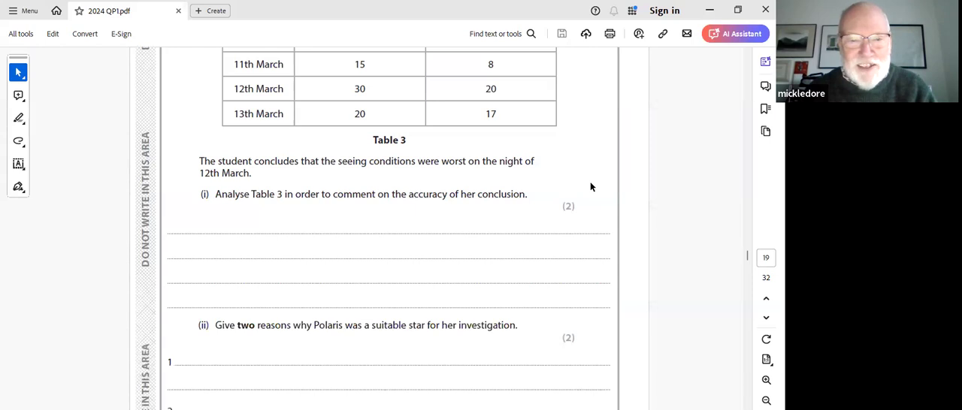
scroll(592, 187, down, 1)
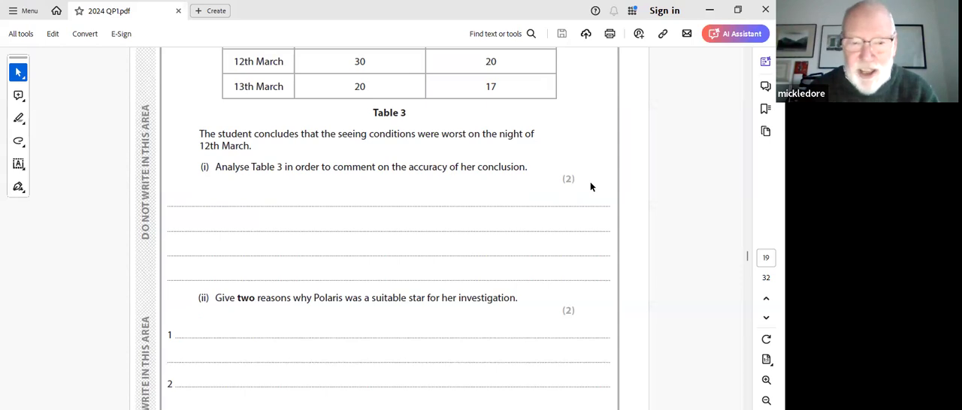
scroll(592, 186, down, 1)
scroll(592, 186, down, 1)
scroll(591, 186, down, 1)
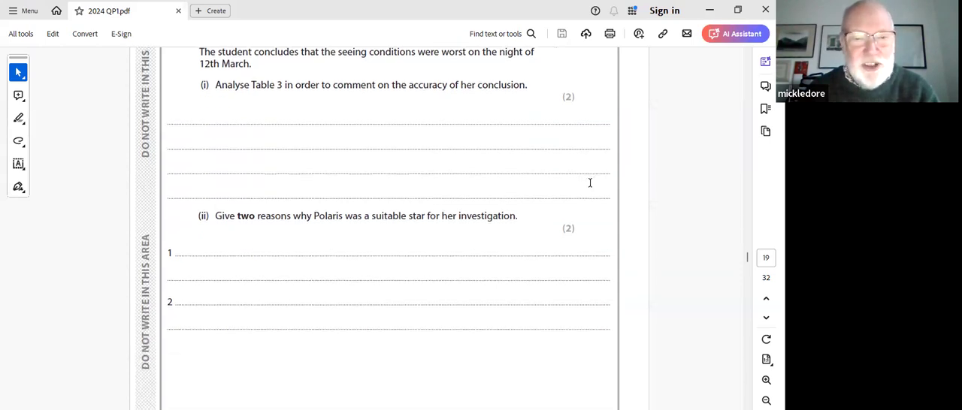
scroll(589, 183, up, 1)
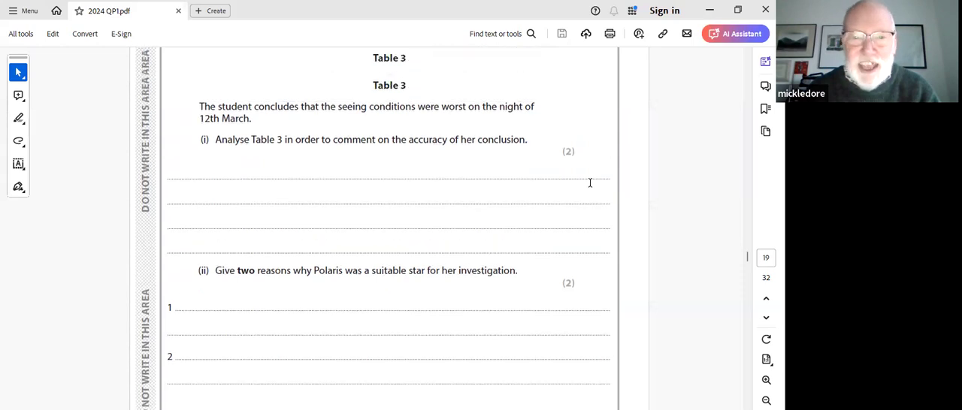
scroll(590, 182, up, 1)
scroll(590, 182, up, 1)
scroll(590, 183, up, 1)
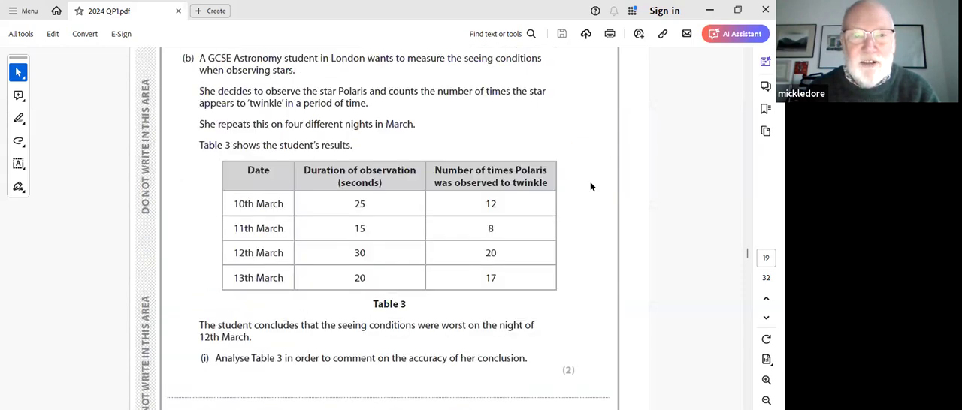
scroll(592, 187, down, 2)
scroll(591, 186, down, 1)
scroll(592, 186, down, 1)
scroll(591, 186, down, 1)
scroll(591, 186, down, 1)
scroll(591, 187, down, 1)
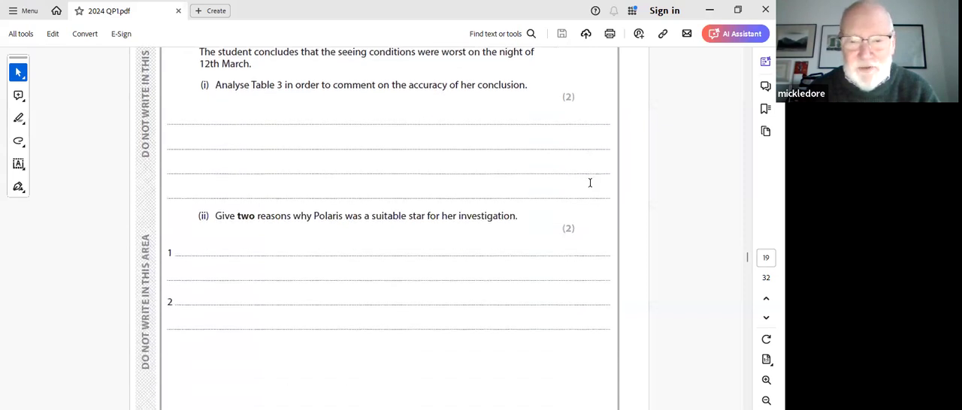
scroll(590, 182, down, 1)
scroll(590, 182, up, 2)
scroll(590, 183, up, 2)
scroll(590, 182, up, 2)
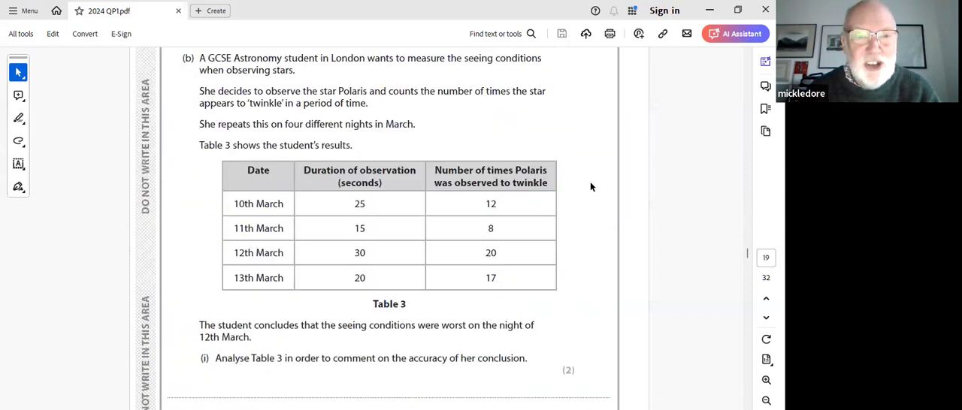
scroll(592, 186, up, 1)
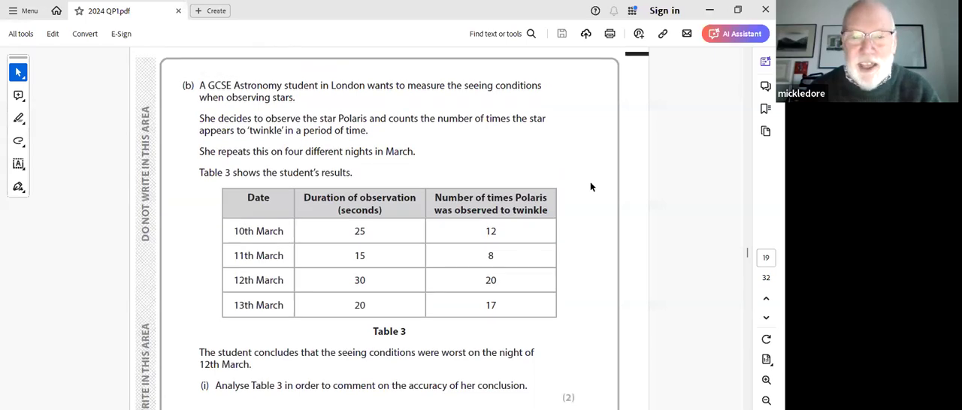
scroll(591, 186, down, 3)
scroll(591, 187, down, 3)
scroll(591, 186, down, 3)
scroll(591, 186, down, 2)
scroll(591, 186, down, 3)
scroll(591, 186, down, 2)
scroll(591, 187, down, 2)
scroll(591, 186, down, 2)
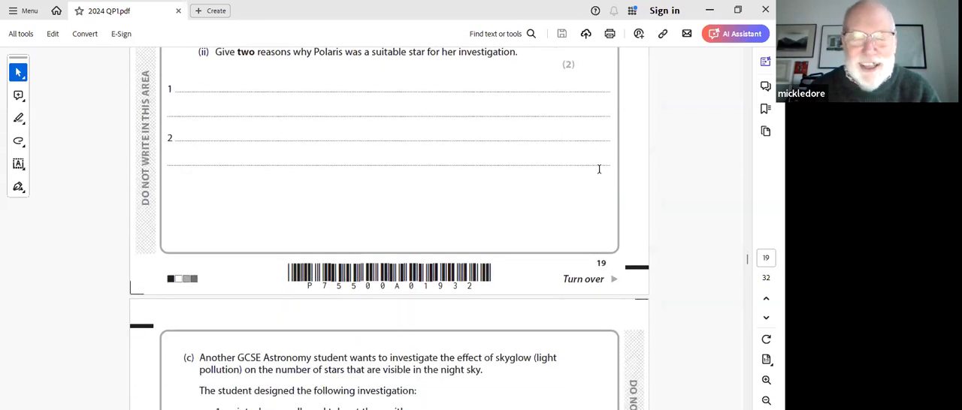
scroll(600, 176, down, 3)
scroll(599, 172, down, 2)
scroll(599, 172, down, 2)
scroll(599, 173, down, 2)
scroll(599, 176, down, 1)
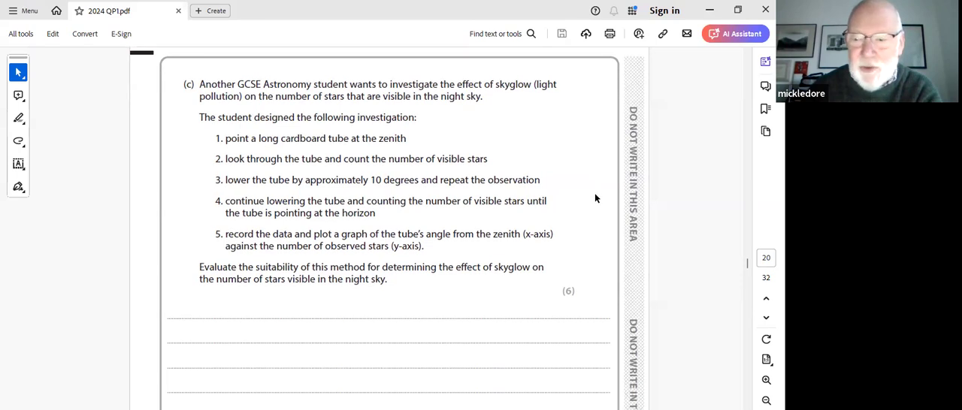
scroll(596, 197, down, 2)
scroll(596, 197, down, 2)
scroll(596, 197, down, 1)
scroll(595, 195, down, 2)
scroll(594, 195, down, 3)
scroll(594, 195, down, 2)
scroll(594, 196, down, 2)
scroll(595, 196, down, 2)
scroll(594, 195, down, 3)
scroll(594, 195, down, 3)
scroll(595, 196, down, 2)
scroll(593, 194, down, 1)
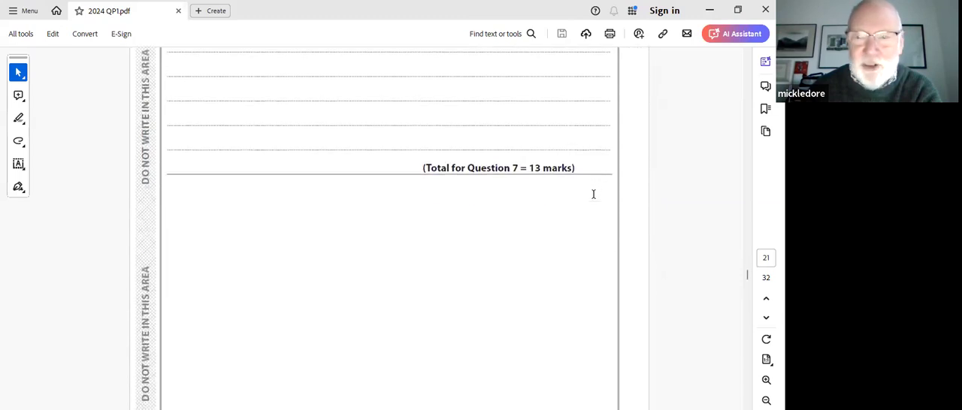
scroll(598, 196, down, 3)
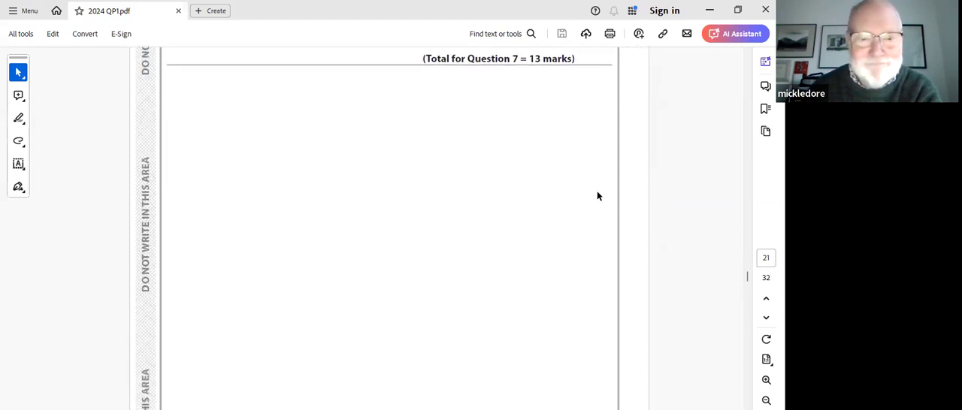
scroll(598, 196, down, 2)
scroll(598, 196, down, 2)
scroll(598, 196, down, 3)
scroll(598, 196, down, 3)
scroll(598, 196, down, 2)
scroll(598, 196, down, 2)
scroll(598, 197, down, 2)
scroll(597, 191, down, 2)
scroll(598, 196, down, 1)
scroll(598, 196, down, 1)
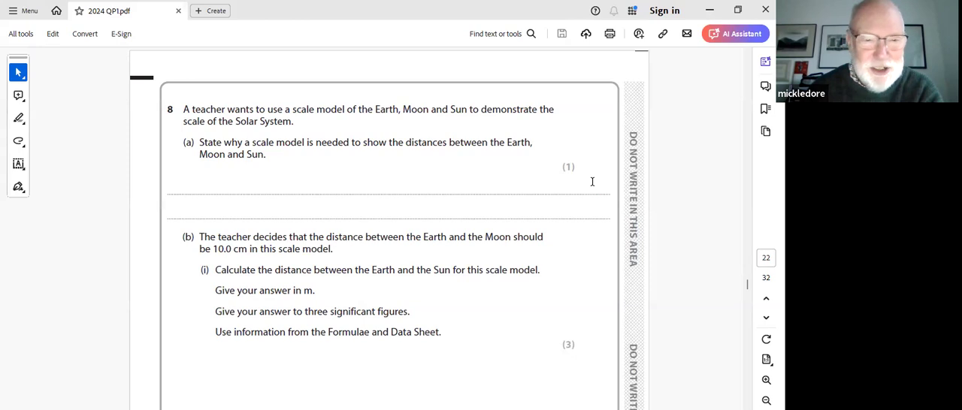
scroll(592, 182, down, 2)
scroll(592, 182, down, 2)
scroll(592, 182, down, 1)
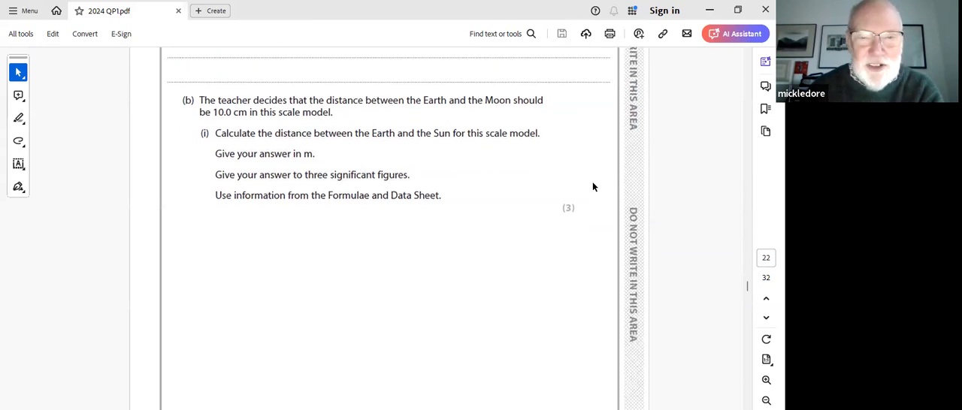
scroll(592, 187, down, 1)
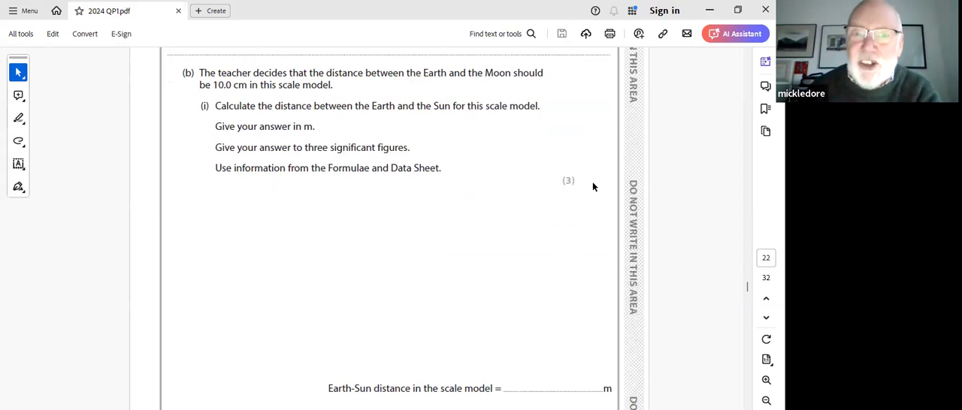
scroll(595, 186, down, 2)
scroll(594, 187, down, 1)
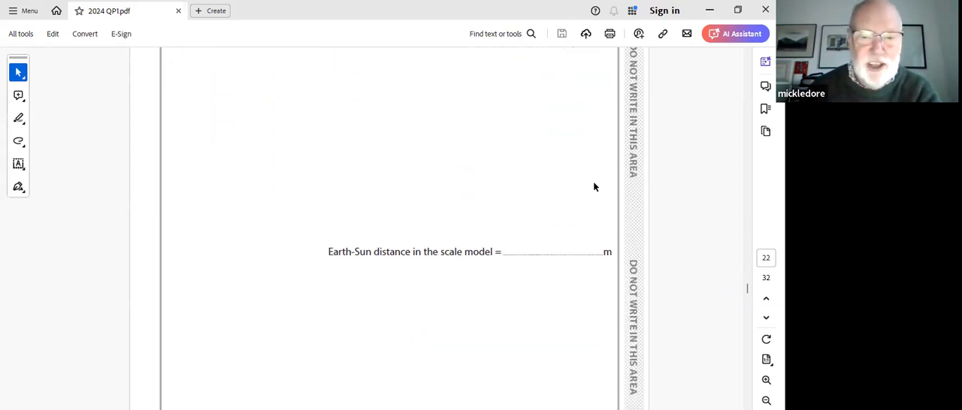
scroll(595, 186, down, 2)
scroll(595, 187, down, 1)
scroll(595, 186, down, 1)
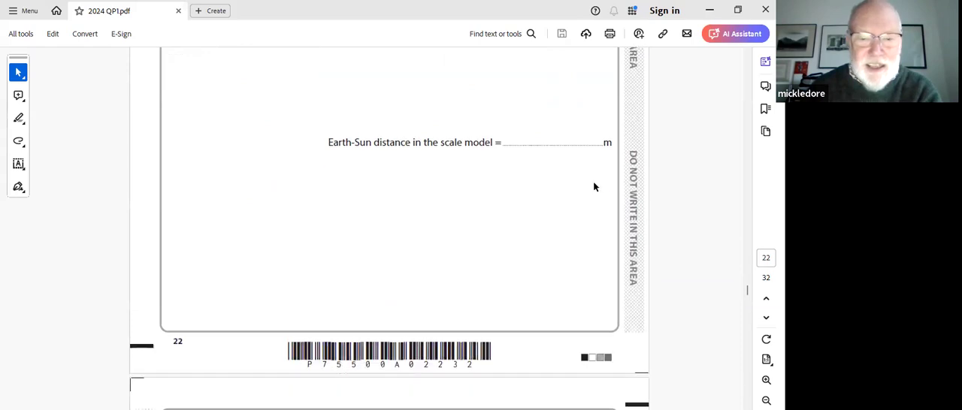
scroll(595, 186, down, 3)
scroll(594, 187, down, 1)
scroll(594, 187, down, 1)
scroll(594, 187, down, 1)
scroll(594, 187, down, 1)
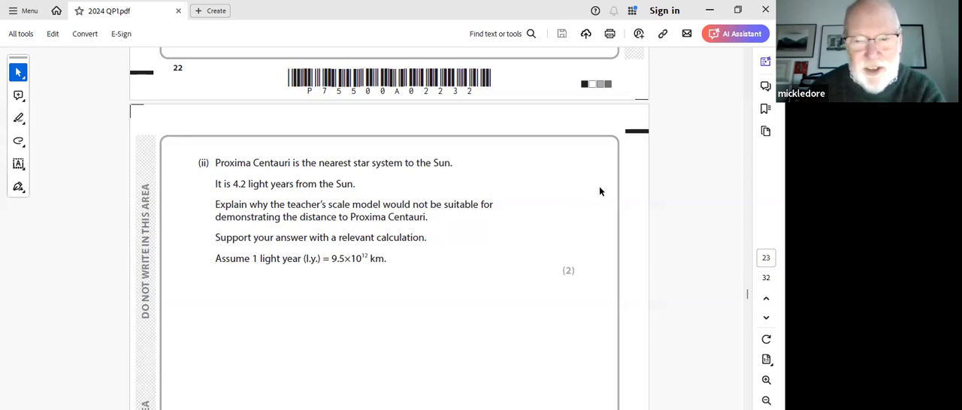
scroll(600, 193, down, 3)
scroll(600, 193, down, 3)
scroll(600, 193, down, 3)
scroll(600, 193, down, 2)
scroll(599, 187, down, 2)
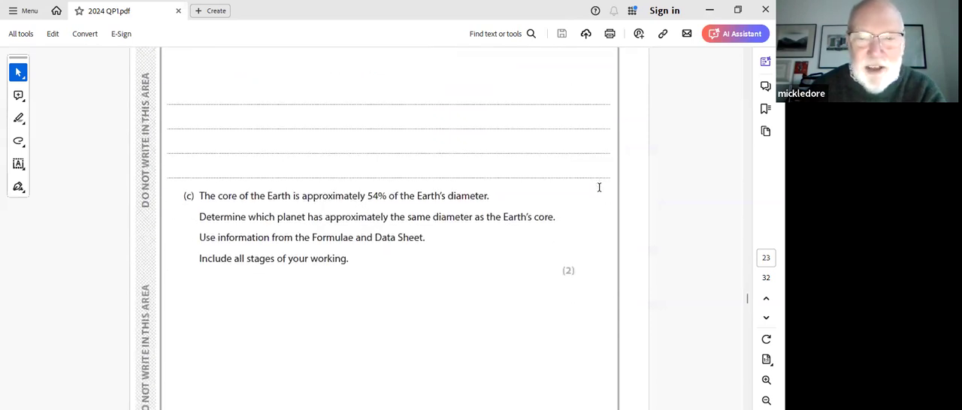
scroll(598, 187, down, 1)
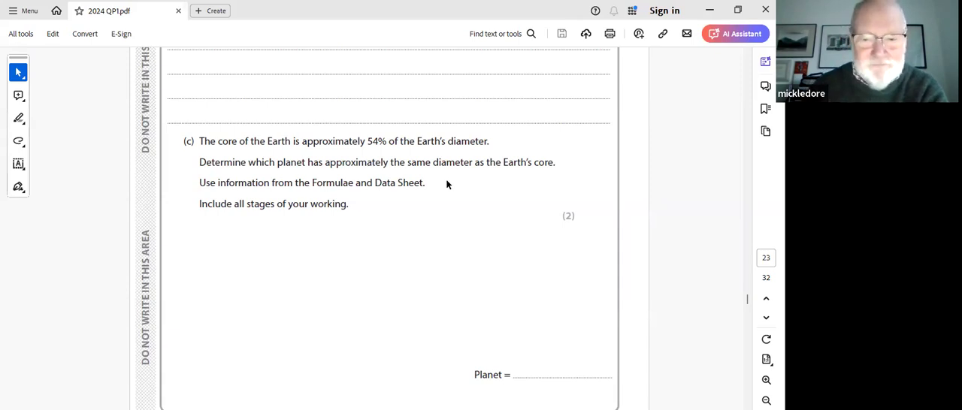
scroll(447, 184, down, 3)
scroll(506, 187, down, 3)
scroll(506, 186, down, 2)
scroll(506, 186, down, 3)
scroll(506, 186, down, 2)
scroll(506, 187, down, 1)
scroll(505, 187, down, 1)
scroll(505, 183, down, 1)
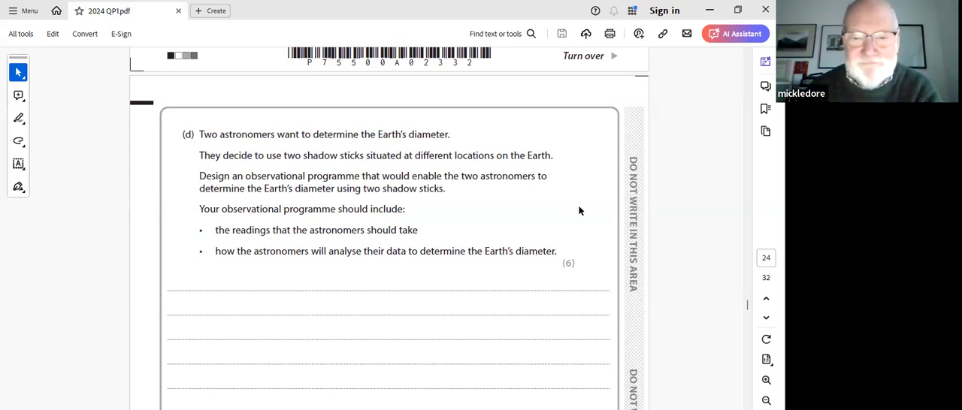
scroll(579, 210, down, 3)
scroll(579, 210, down, 3)
scroll(579, 210, down, 3)
scroll(579, 210, down, 3)
scroll(579, 206, down, 3)
scroll(578, 206, down, 3)
scroll(579, 206, down, 3)
scroll(578, 206, down, 3)
scroll(577, 206, down, 3)
scroll(577, 206, down, 3)
scroll(577, 206, down, 3)
scroll(577, 206, down, 3)
scroll(578, 211, down, 3)
scroll(579, 211, down, 3)
scroll(578, 211, down, 3)
scroll(579, 211, down, 2)
scroll(578, 211, down, 3)
scroll(578, 210, down, 2)
scroll(579, 210, down, 3)
scroll(579, 211, down, 2)
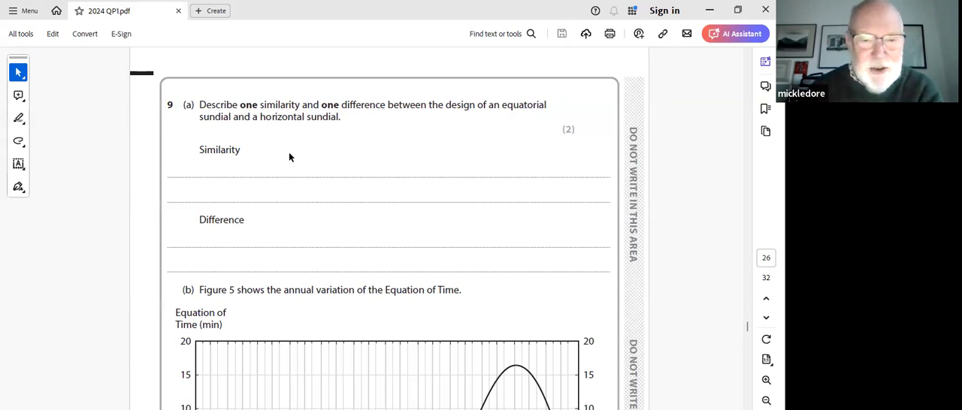
scroll(290, 156, down, 2)
scroll(290, 156, down, 2)
scroll(290, 157, down, 2)
scroll(290, 156, down, 2)
scroll(290, 154, down, 1)
scroll(290, 154, down, 1)
scroll(290, 154, down, 1)
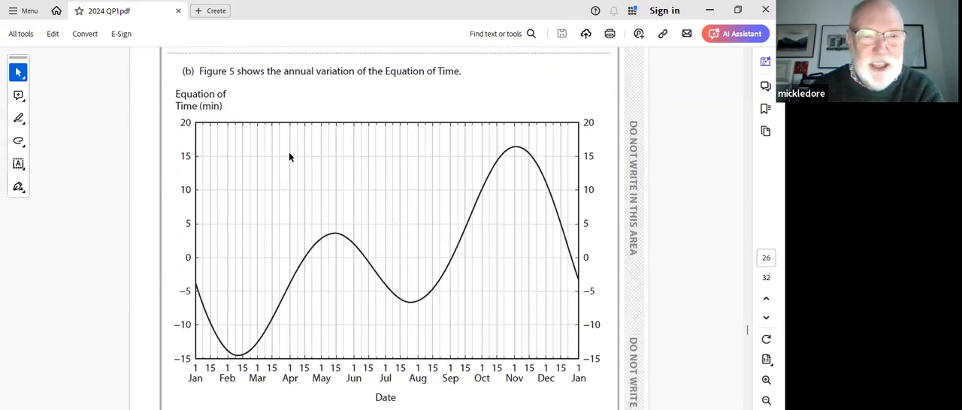
scroll(290, 157, down, 1)
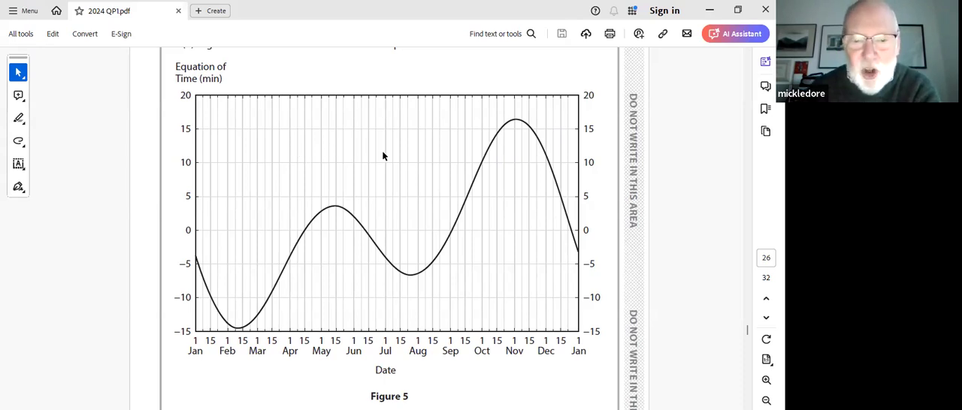
scroll(383, 155, down, 3)
scroll(383, 156, down, 2)
scroll(383, 155, down, 2)
scroll(383, 156, down, 2)
scroll(383, 156, down, 2)
scroll(383, 155, down, 2)
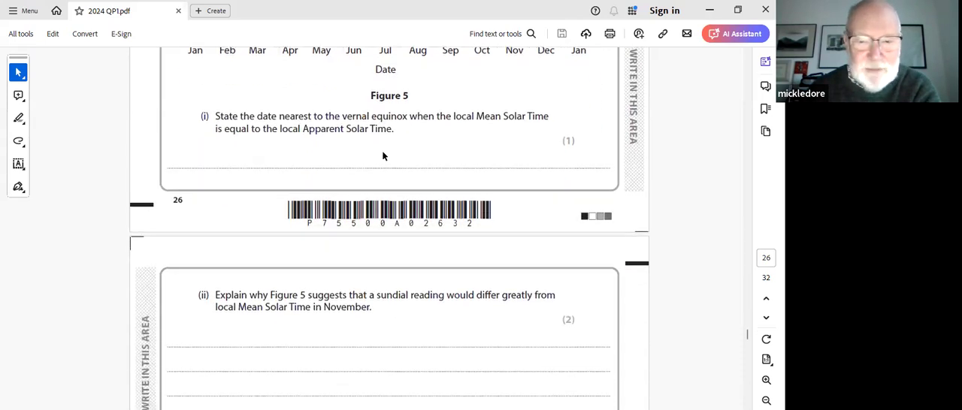
scroll(383, 155, down, 2)
scroll(383, 156, down, 2)
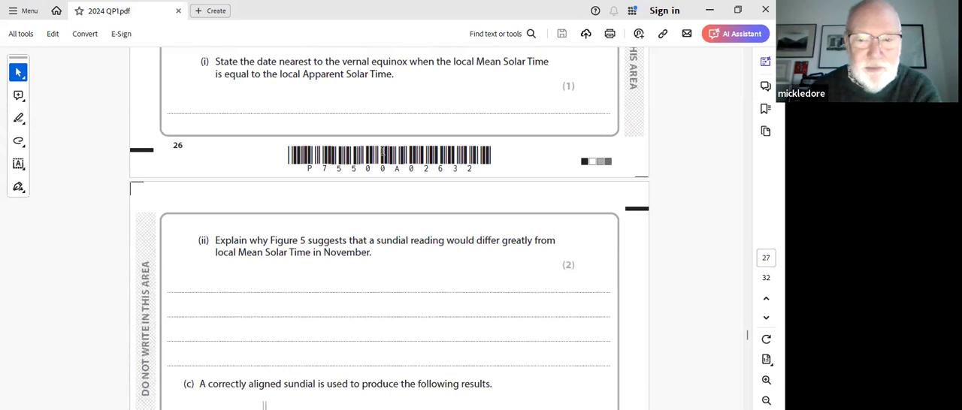
scroll(383, 155, down, 2)
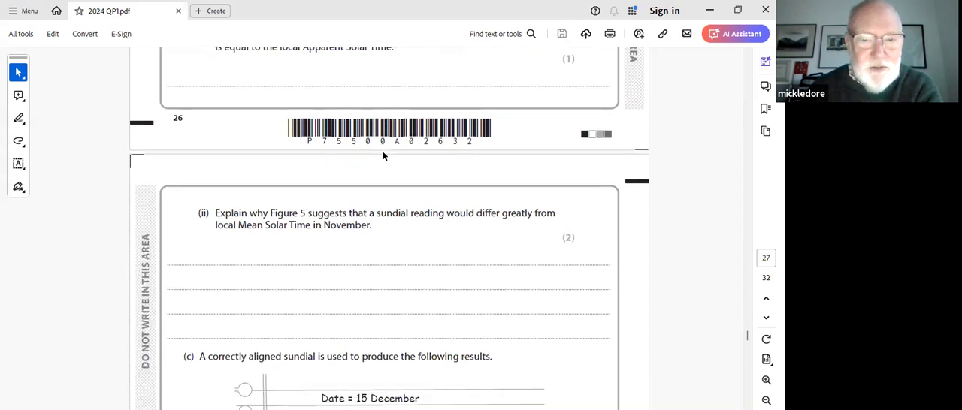
scroll(383, 156, down, 1)
scroll(383, 156, down, 2)
scroll(383, 156, down, 1)
scroll(382, 151, down, 1)
scroll(382, 151, down, 1)
scroll(382, 152, down, 1)
scroll(382, 151, down, 1)
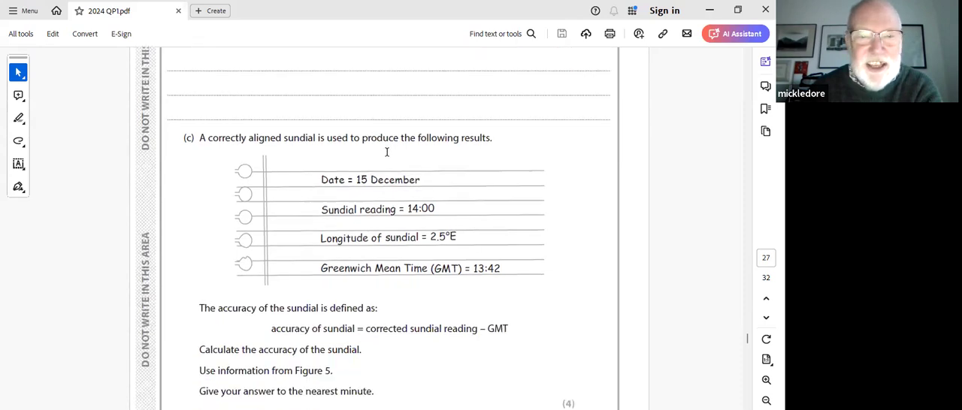
scroll(381, 151, down, 1)
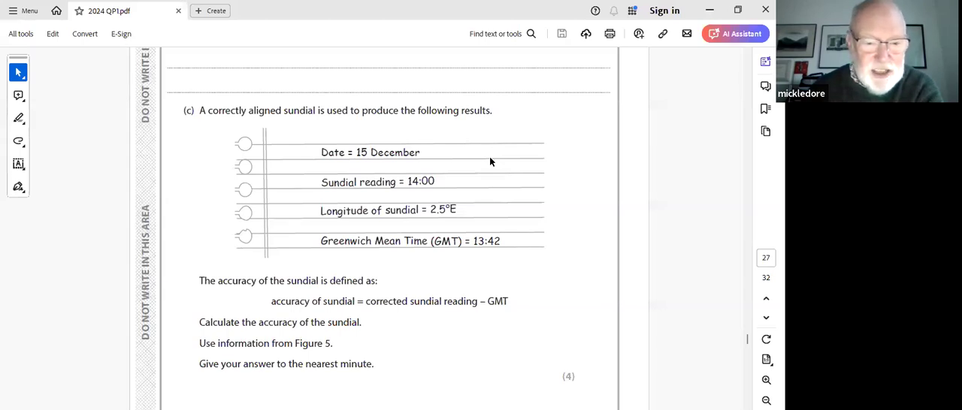
scroll(490, 160, down, 1)
scroll(490, 161, down, 1)
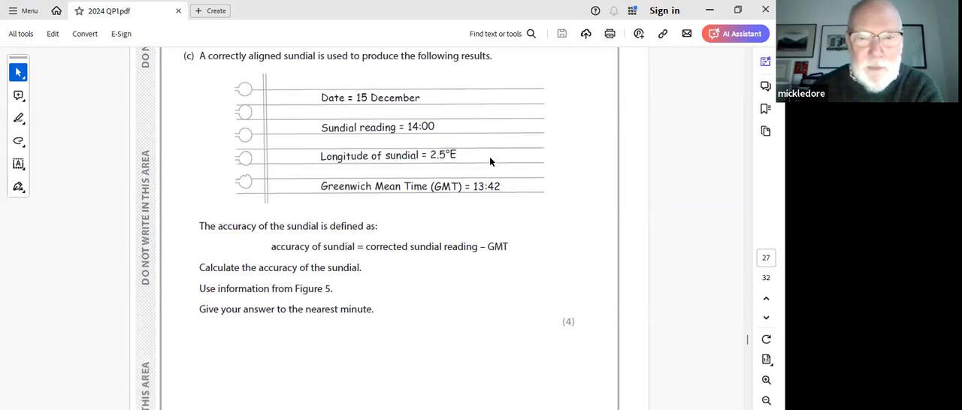
scroll(518, 160, down, 1)
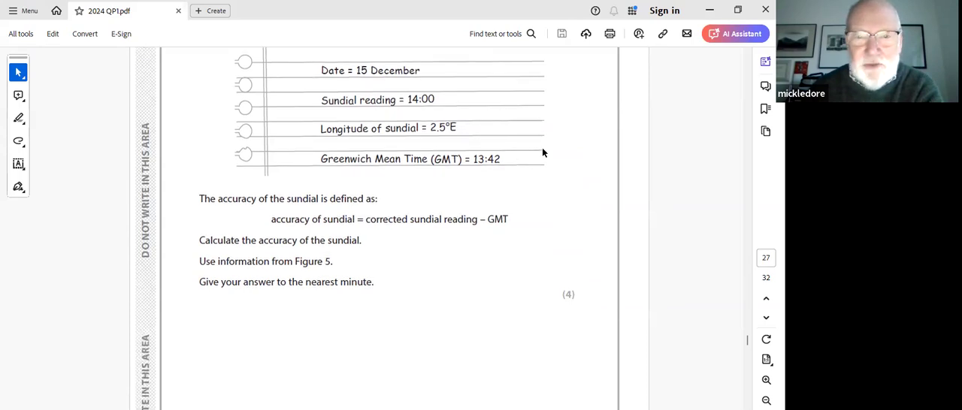
scroll(543, 153, down, 2)
scroll(544, 153, down, 2)
scroll(543, 153, down, 1)
scroll(544, 153, down, 2)
scroll(544, 154, down, 2)
scroll(543, 153, down, 2)
scroll(543, 153, down, 1)
scroll(543, 153, down, 2)
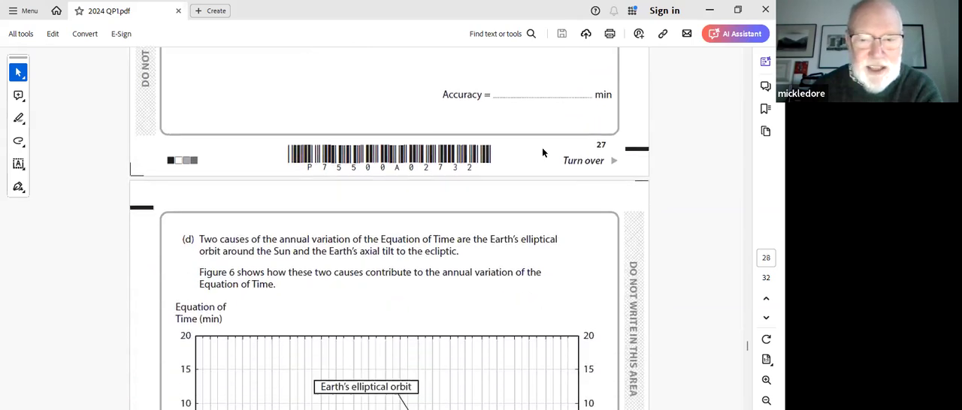
scroll(543, 153, down, 1)
scroll(543, 153, down, 2)
scroll(542, 152, down, 2)
scroll(543, 152, down, 2)
scroll(542, 152, down, 2)
scroll(542, 153, down, 1)
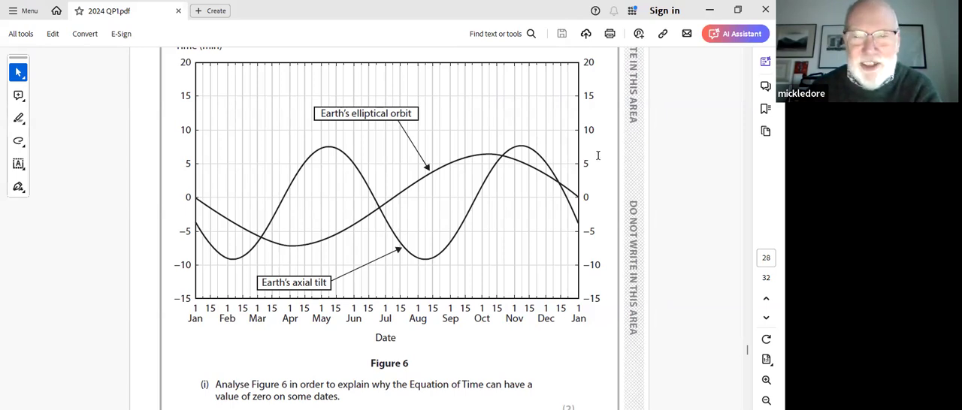
scroll(600, 159, down, 1)
scroll(601, 158, down, 1)
scroll(600, 159, down, 1)
scroll(599, 154, down, 1)
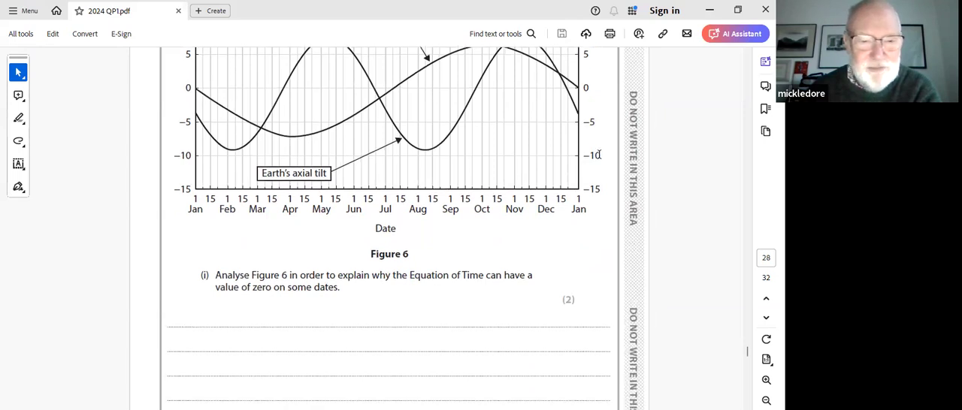
scroll(598, 154, down, 1)
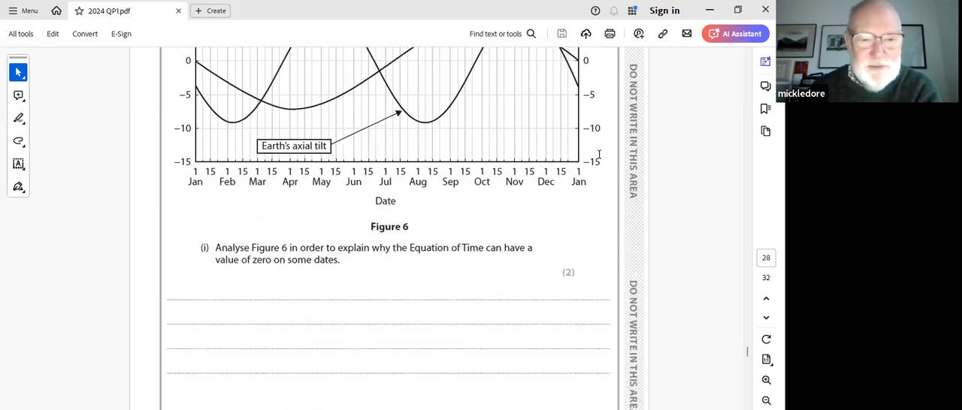
scroll(598, 154, up, 2)
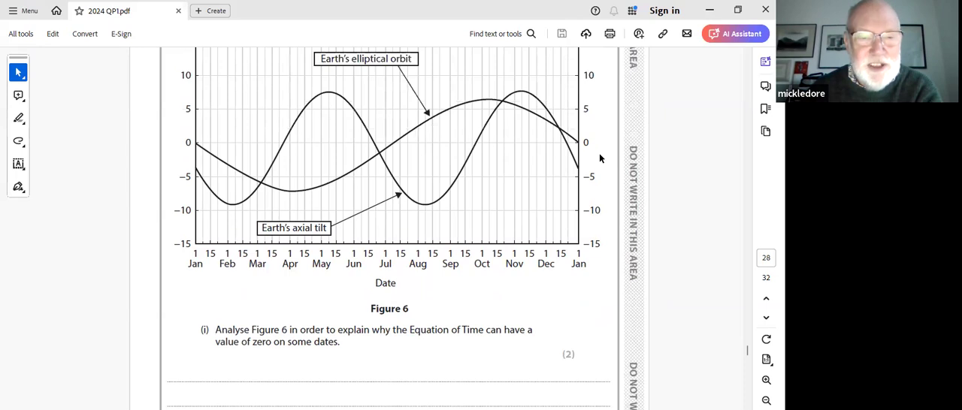
scroll(601, 159, down, 1)
scroll(601, 159, down, 3)
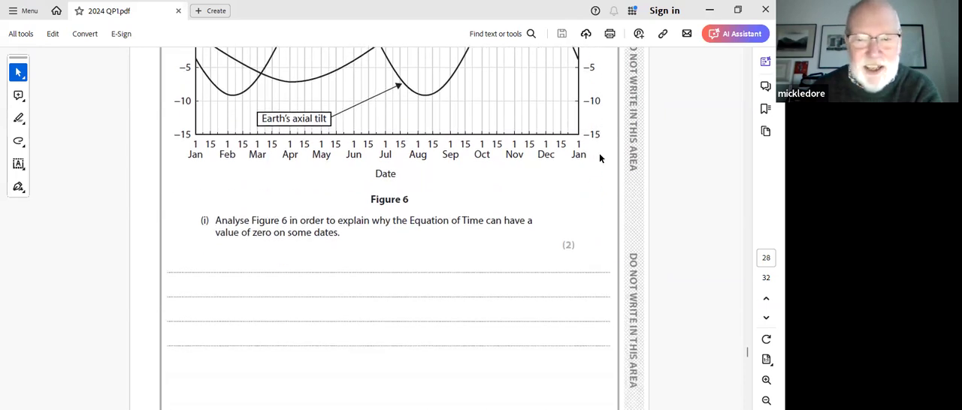
scroll(601, 159, down, 3)
scroll(600, 158, down, 2)
scroll(600, 158, down, 1)
scroll(590, 167, down, 2)
scroll(591, 167, down, 1)
scroll(577, 170, down, 2)
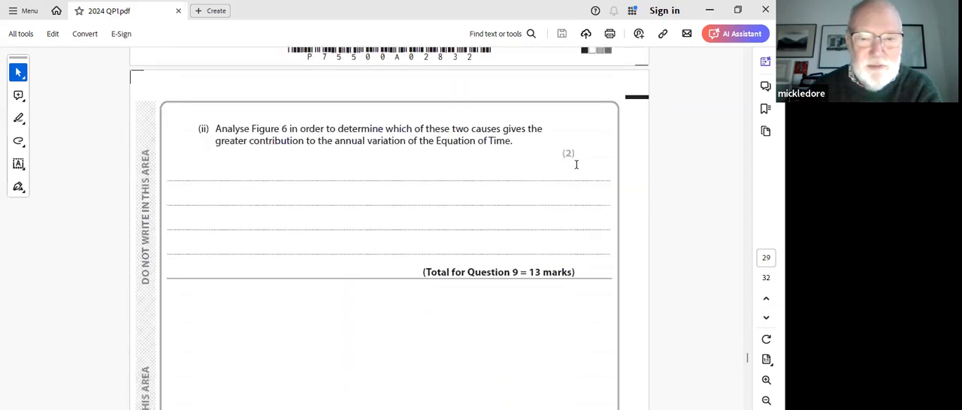
scroll(576, 165, down, 1)
scroll(575, 165, down, 1)
scroll(576, 164, down, 2)
scroll(577, 170, down, 1)
scroll(577, 170, down, 2)
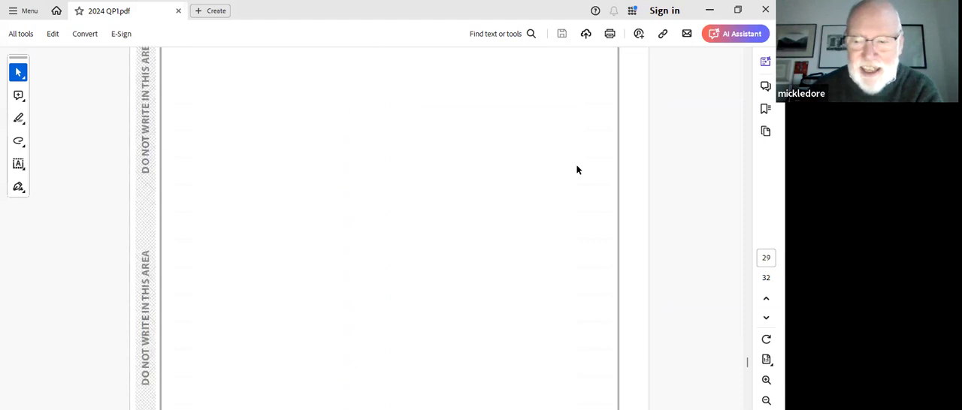
scroll(577, 170, down, 2)
scroll(577, 170, down, 1)
scroll(570, 171, down, 1)
scroll(571, 171, down, 2)
scroll(570, 171, down, 1)
scroll(570, 171, down, 1)
scroll(570, 172, down, 1)
scroll(570, 172, down, 1)
scroll(570, 172, down, 1)
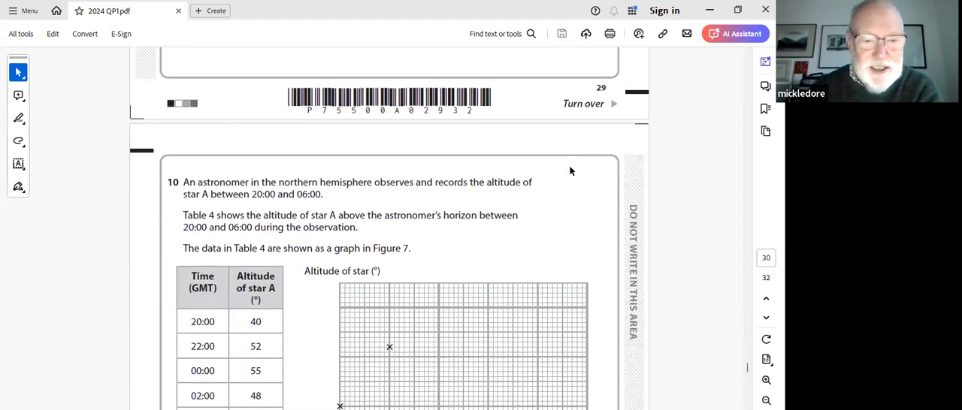
scroll(570, 172, down, 1)
scroll(570, 172, down, 1)
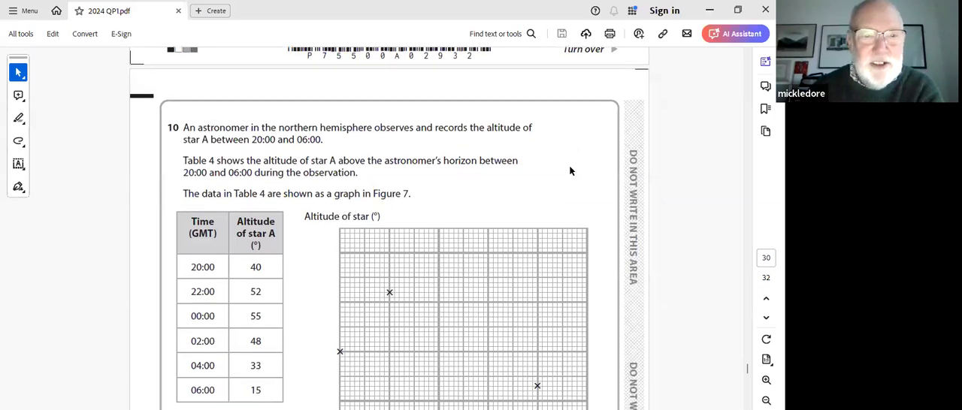
scroll(570, 171, down, 1)
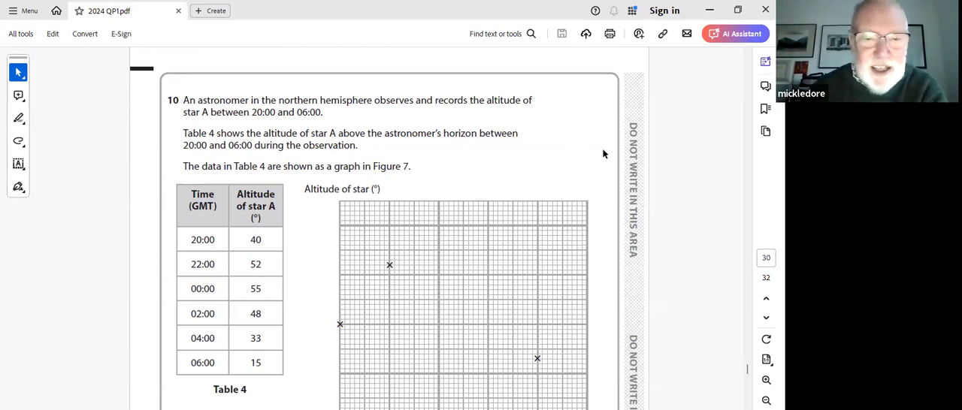
scroll(604, 154, down, 2)
scroll(603, 154, down, 1)
scroll(604, 154, down, 1)
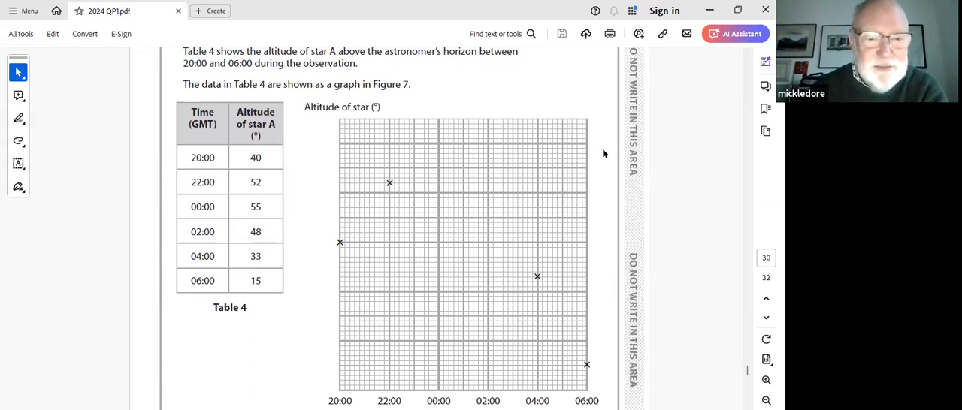
scroll(604, 154, down, 2)
scroll(603, 154, down, 2)
scroll(604, 154, down, 1)
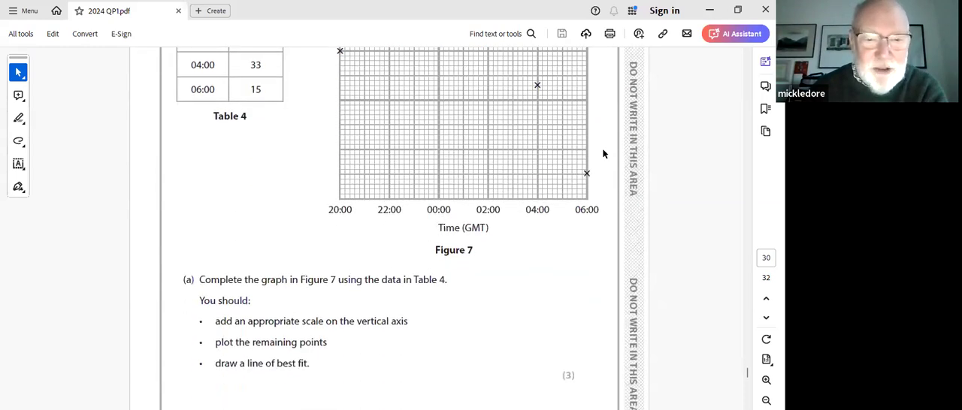
scroll(604, 154, down, 1)
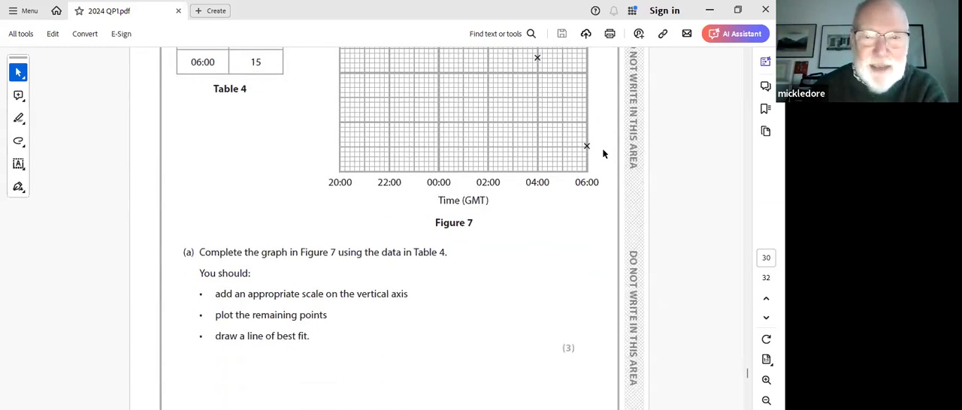
scroll(603, 154, up, 2)
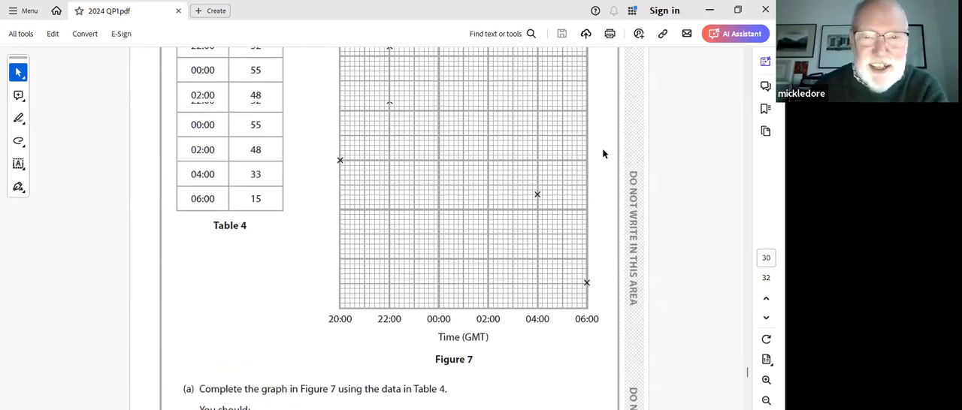
scroll(603, 154, up, 2)
scroll(603, 154, down, 1)
scroll(603, 154, down, 2)
scroll(604, 154, down, 3)
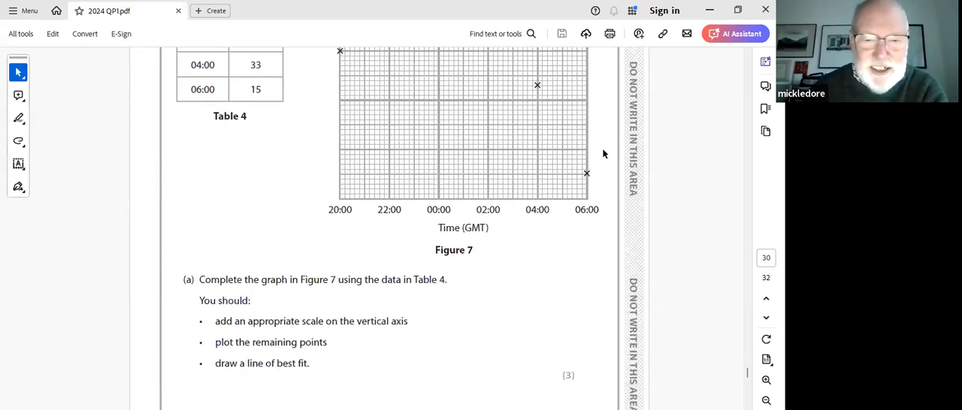
scroll(603, 154, down, 3)
scroll(603, 154, down, 2)
scroll(591, 158, down, 2)
scroll(591, 159, down, 2)
scroll(592, 159, down, 1)
scroll(591, 159, down, 1)
scroll(591, 159, down, 1)
scroll(592, 159, down, 1)
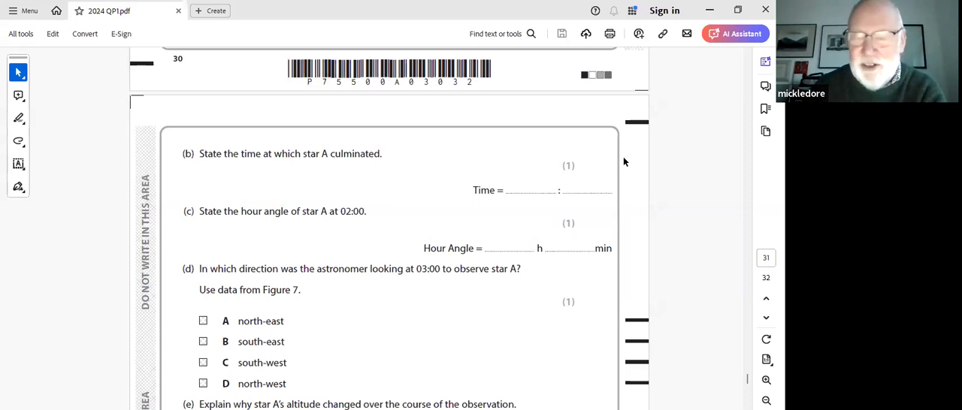
scroll(624, 161, down, 1)
scroll(624, 161, down, 2)
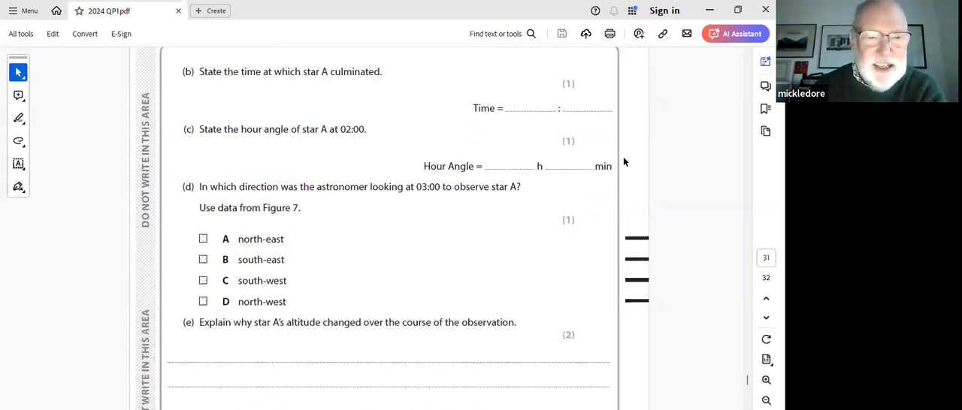
scroll(623, 162, down, 1)
scroll(624, 162, down, 1)
scroll(623, 161, down, 1)
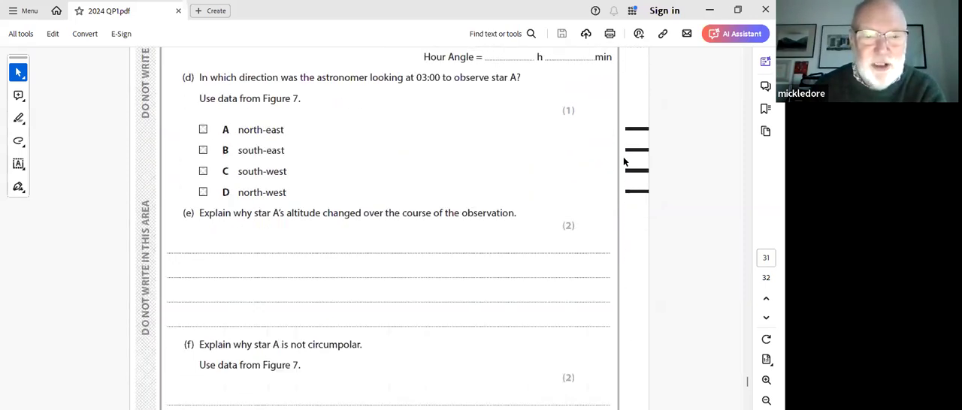
scroll(624, 162, down, 1)
scroll(624, 161, down, 1)
scroll(624, 162, down, 1)
scroll(623, 162, down, 1)
scroll(624, 161, down, 1)
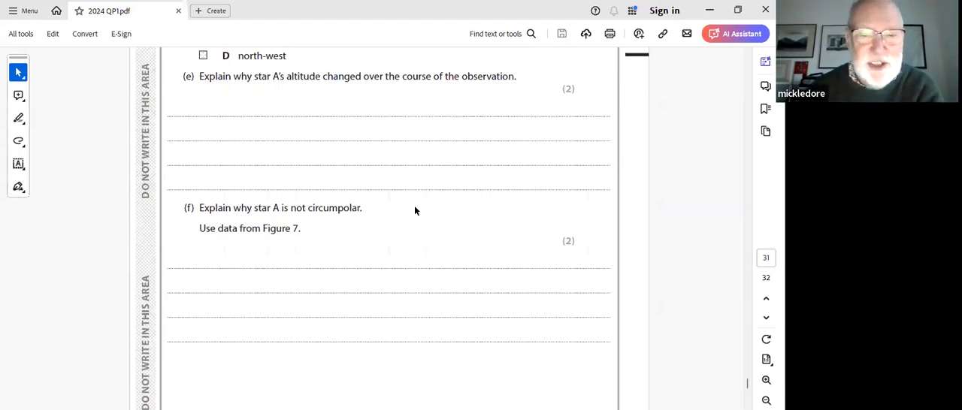
scroll(492, 221, down, 3)
scroll(491, 222, down, 2)
scroll(491, 221, down, 2)
scroll(491, 221, down, 2)
scroll(492, 222, down, 3)
scroll(491, 221, down, 1)
scroll(492, 221, down, 1)
scroll(492, 221, down, 1)
scroll(527, 221, down, 1)
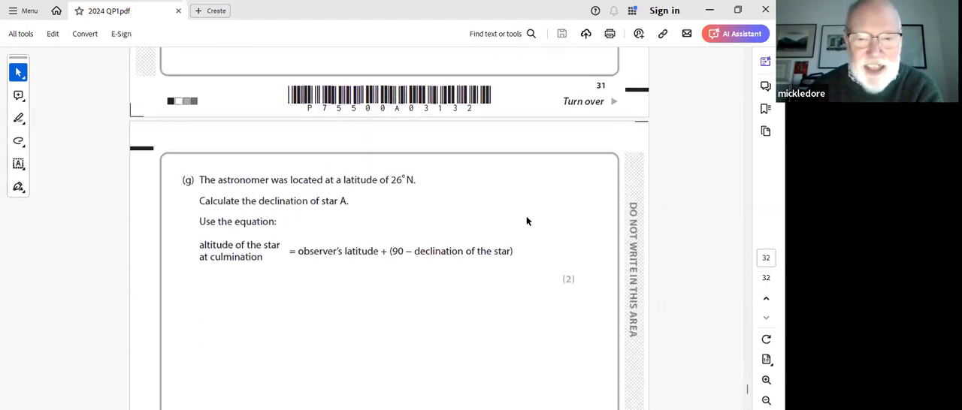
scroll(527, 221, down, 1)
scroll(530, 223, down, 1)
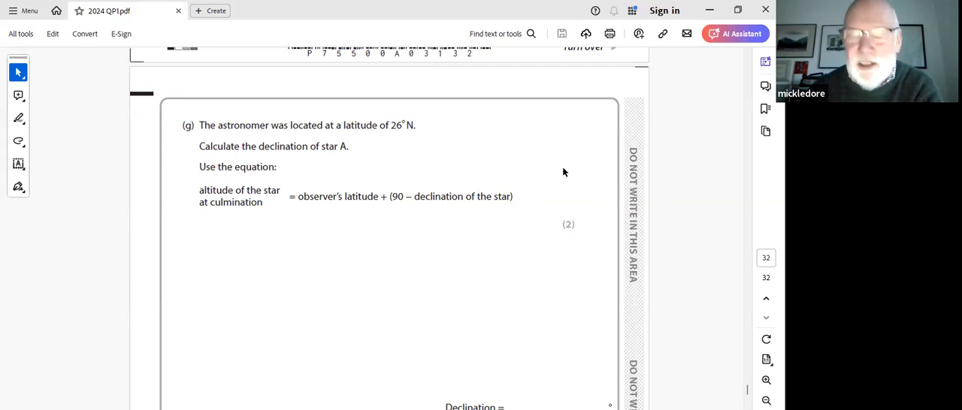
scroll(564, 173, down, 3)
scroll(563, 173, down, 2)
scroll(563, 172, down, 2)
scroll(563, 173, down, 1)
scroll(564, 173, down, 1)
scroll(563, 173, down, 1)
scroll(564, 173, down, 1)
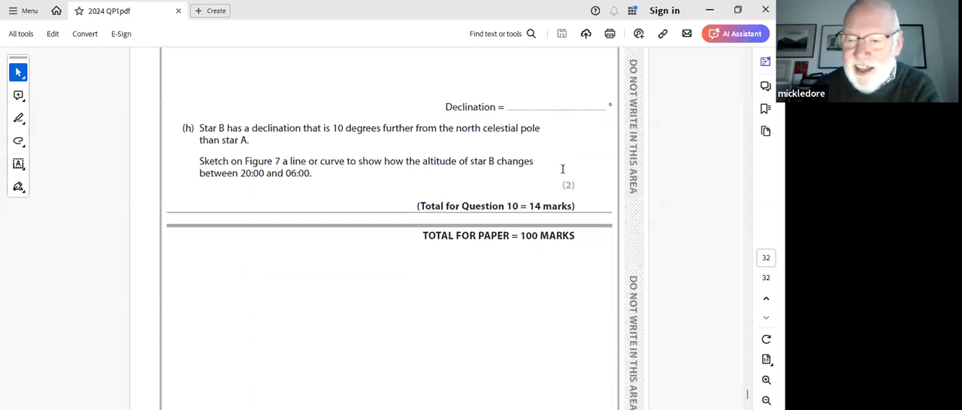
scroll(562, 169, down, 1)
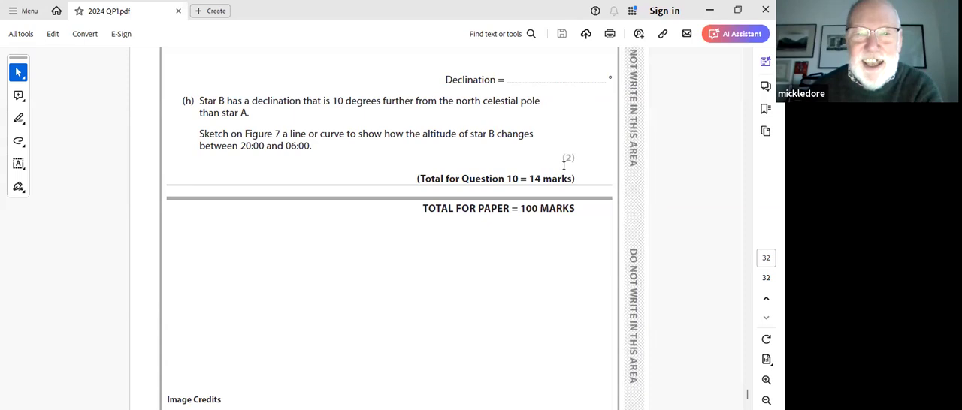
scroll(563, 165, up, 2)
scroll(563, 165, up, 2)
scroll(563, 169, up, 3)
scroll(565, 171, up, 3)
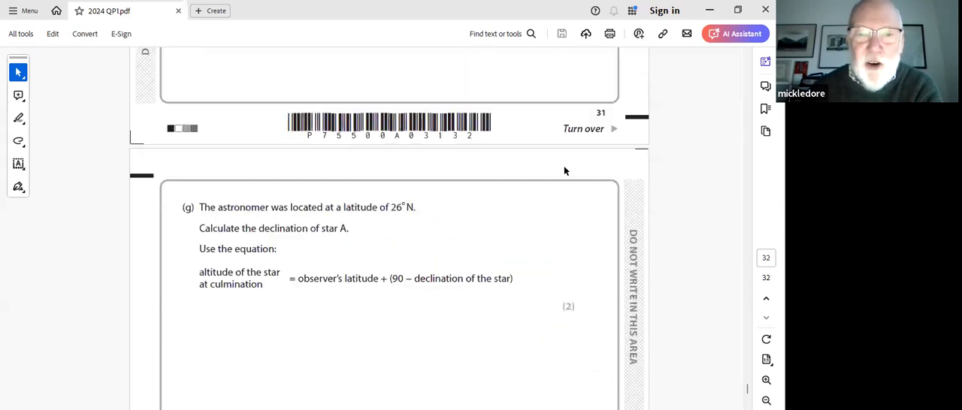
scroll(565, 172, up, 3)
scroll(565, 171, up, 3)
scroll(563, 167, up, 3)
scroll(563, 165, up, 3)
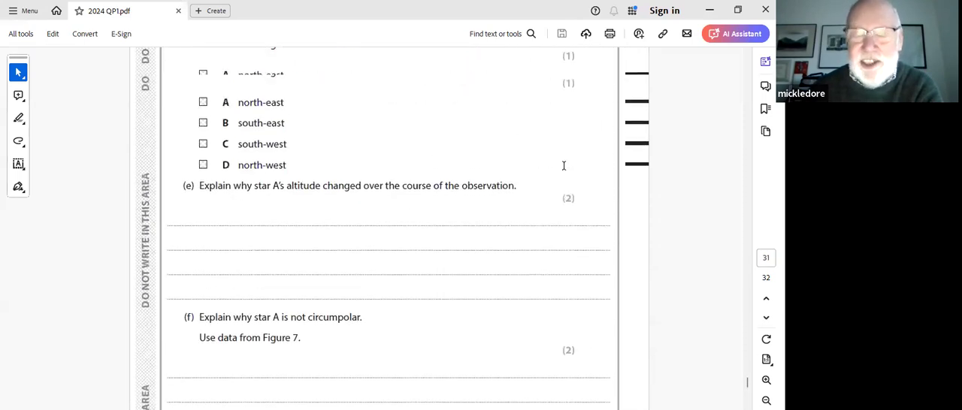
scroll(622, 185, up, 2)
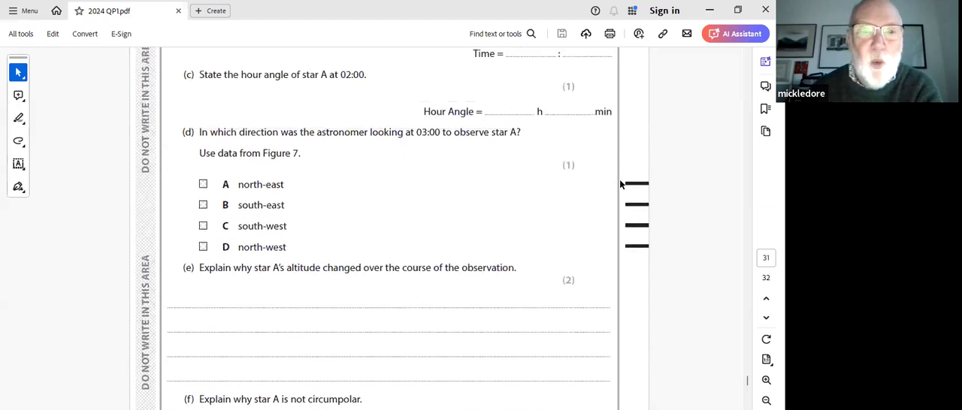
scroll(622, 185, up, 3)
scroll(622, 185, up, 3)
scroll(621, 184, up, 3)
scroll(619, 180, up, 3)
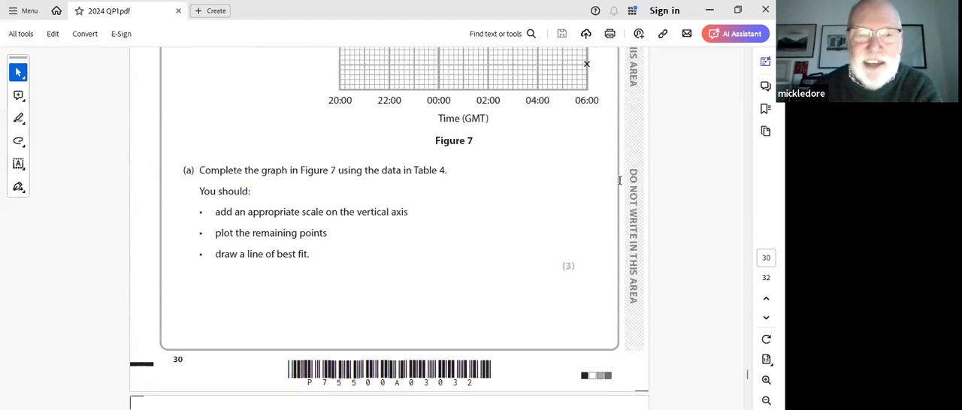
scroll(619, 181, up, 3)
scroll(619, 180, up, 4)
scroll(618, 181, up, 2)
scroll(618, 182, up, 3)
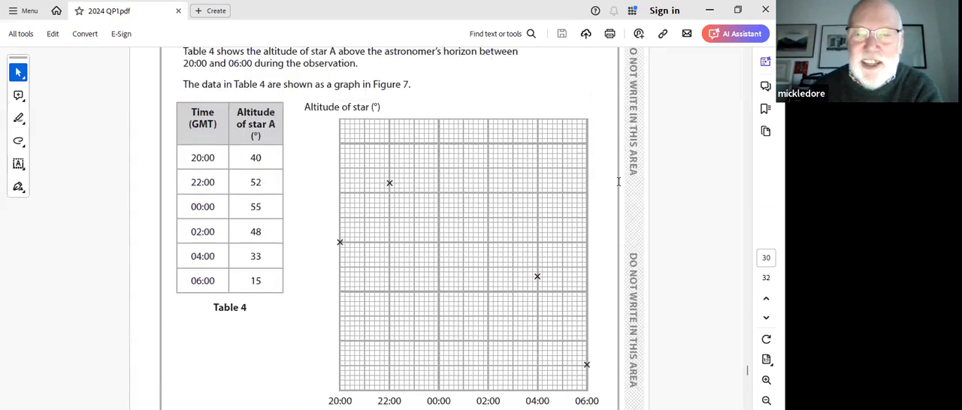
scroll(618, 182, up, 3)
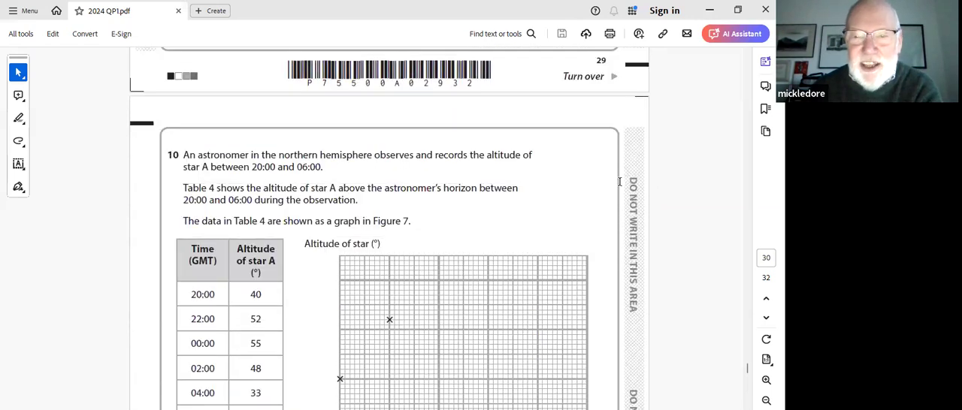
scroll(619, 180, up, 3)
scroll(621, 183, up, 2)
scroll(624, 185, up, 1)
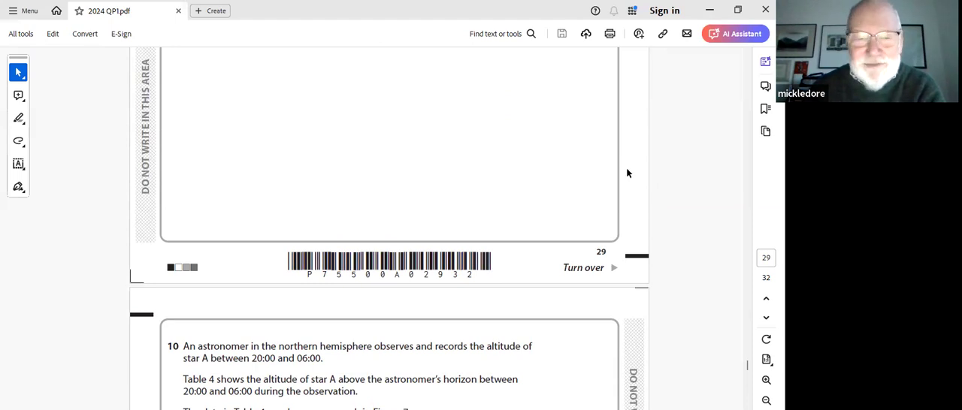
scroll(629, 172, down, 2)
scroll(628, 172, down, 2)
scroll(629, 175, down, 2)
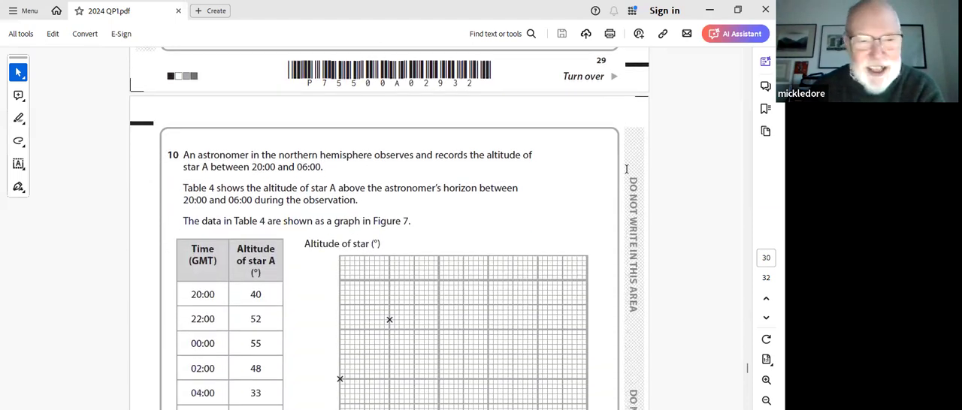
scroll(629, 174, down, 2)
scroll(629, 175, down, 3)
scroll(629, 174, down, 1)
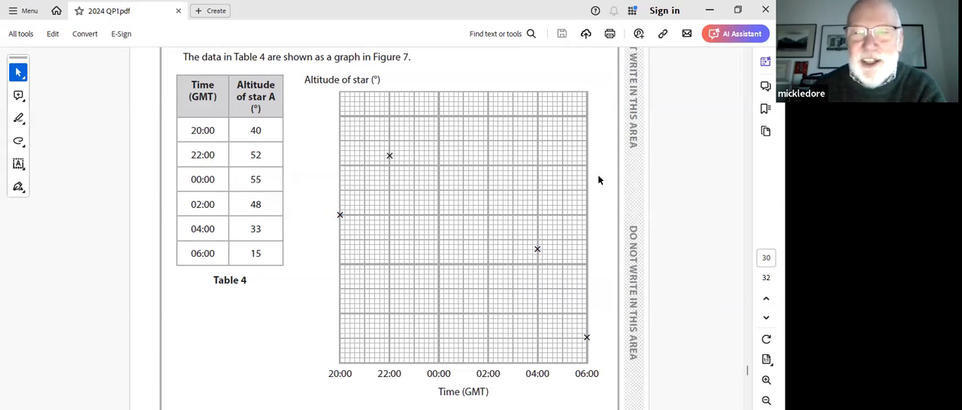
scroll(600, 180, down, 1)
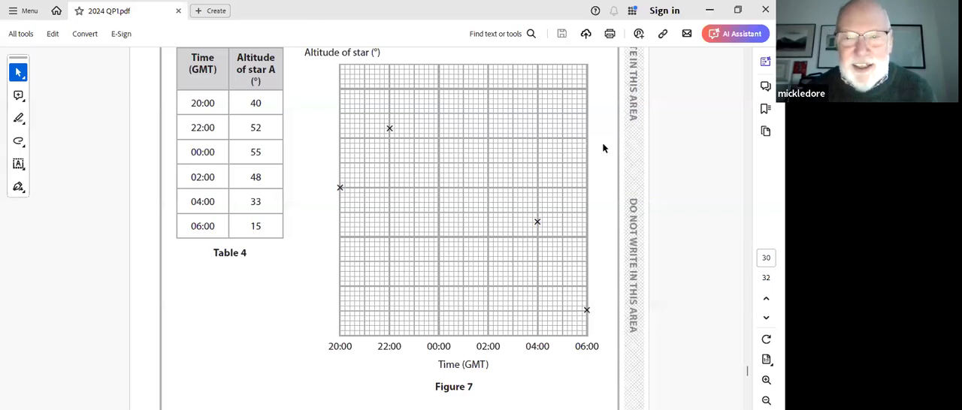
scroll(597, 151, up, 1)
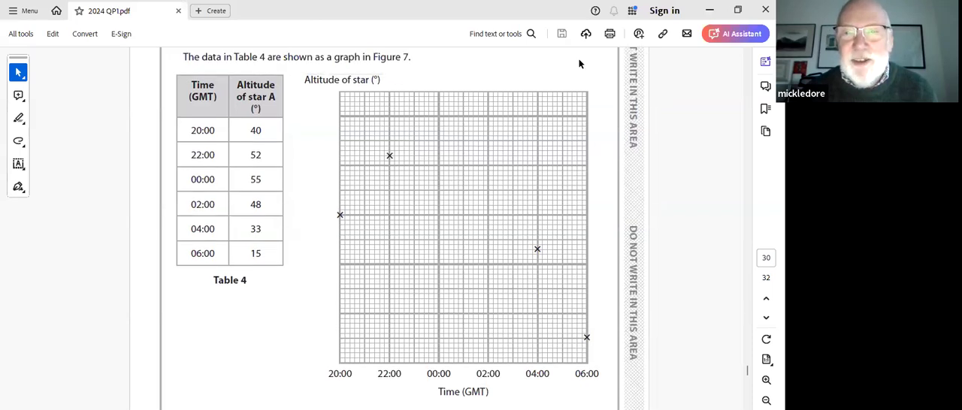